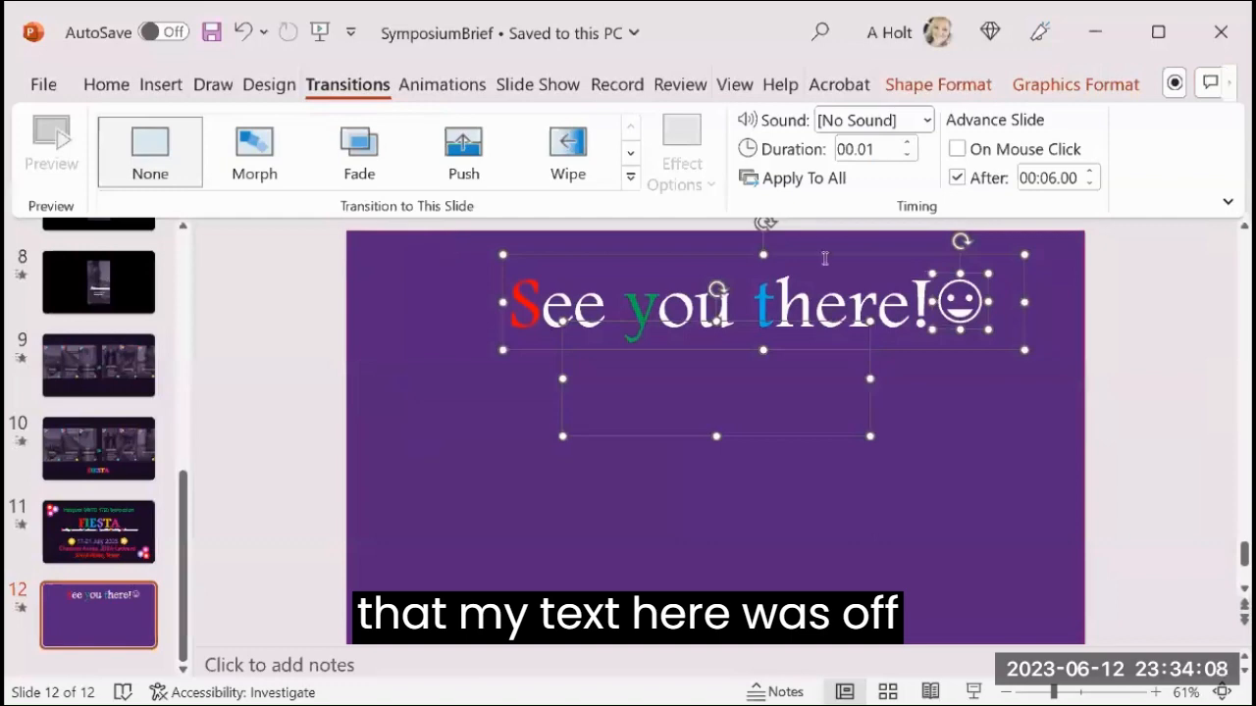
Move the "See you there!" text and its smiley together down to the lower part of slide 12.
shift+click(872, 397)
drag(881, 258, 911, 448)
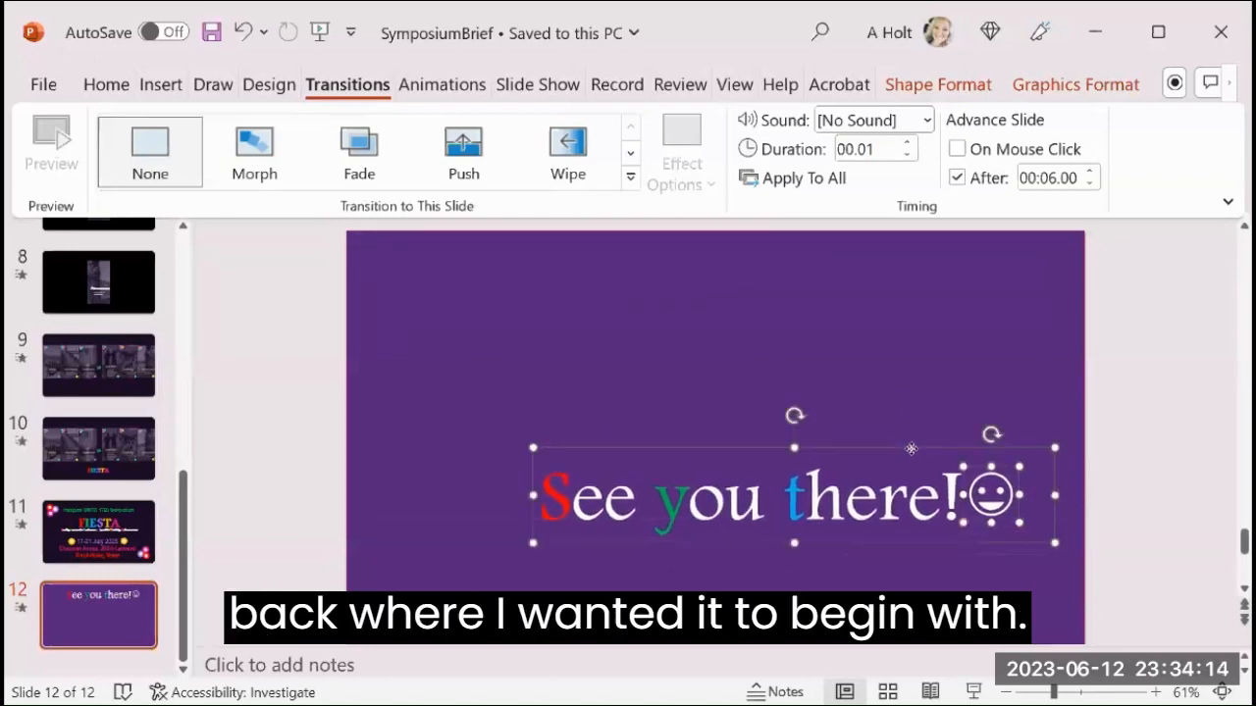
click(1113, 421)
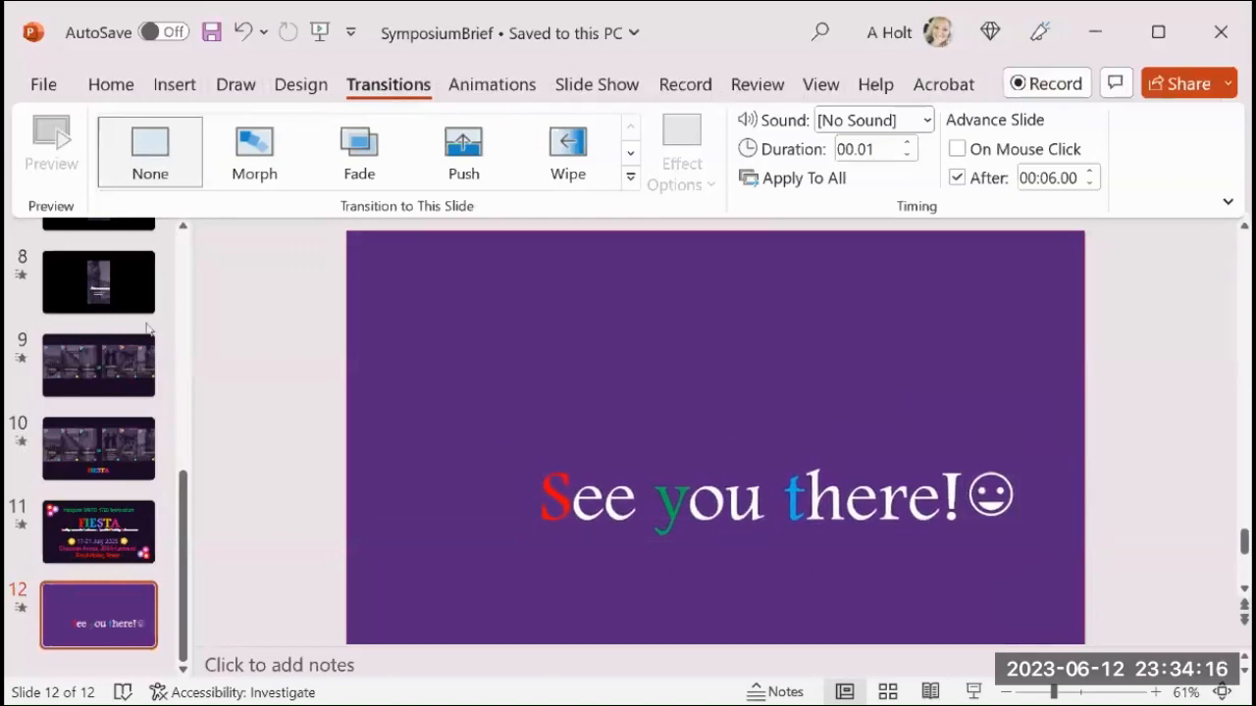
Look at blank slide 1 and examine how the words on slide 2 are split into separate text boxes.
scroll(147, 329, up, 10)
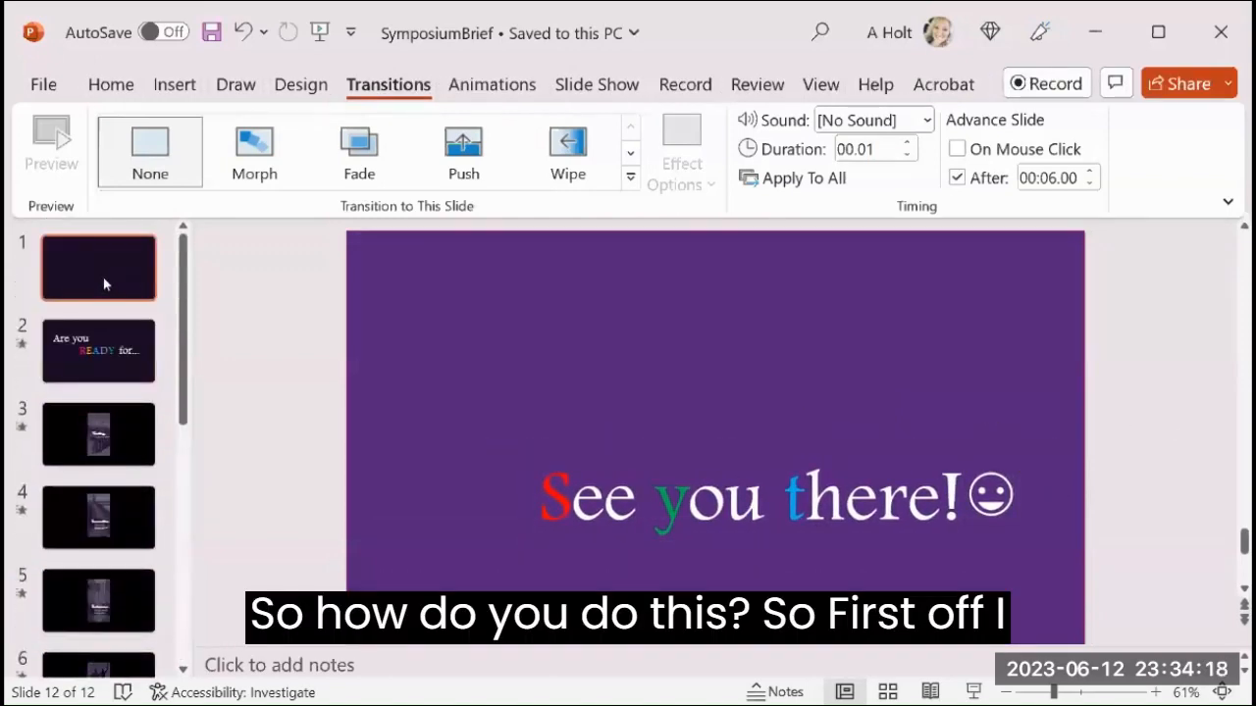
click(106, 284)
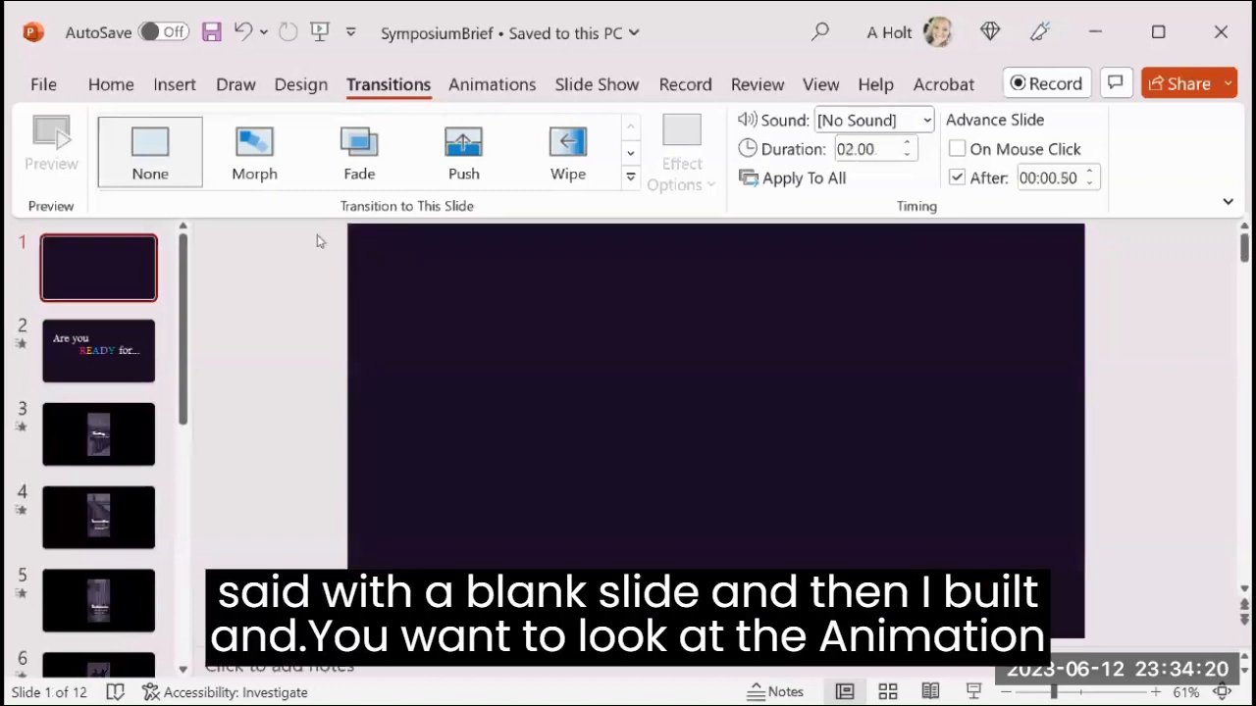
click(108, 362)
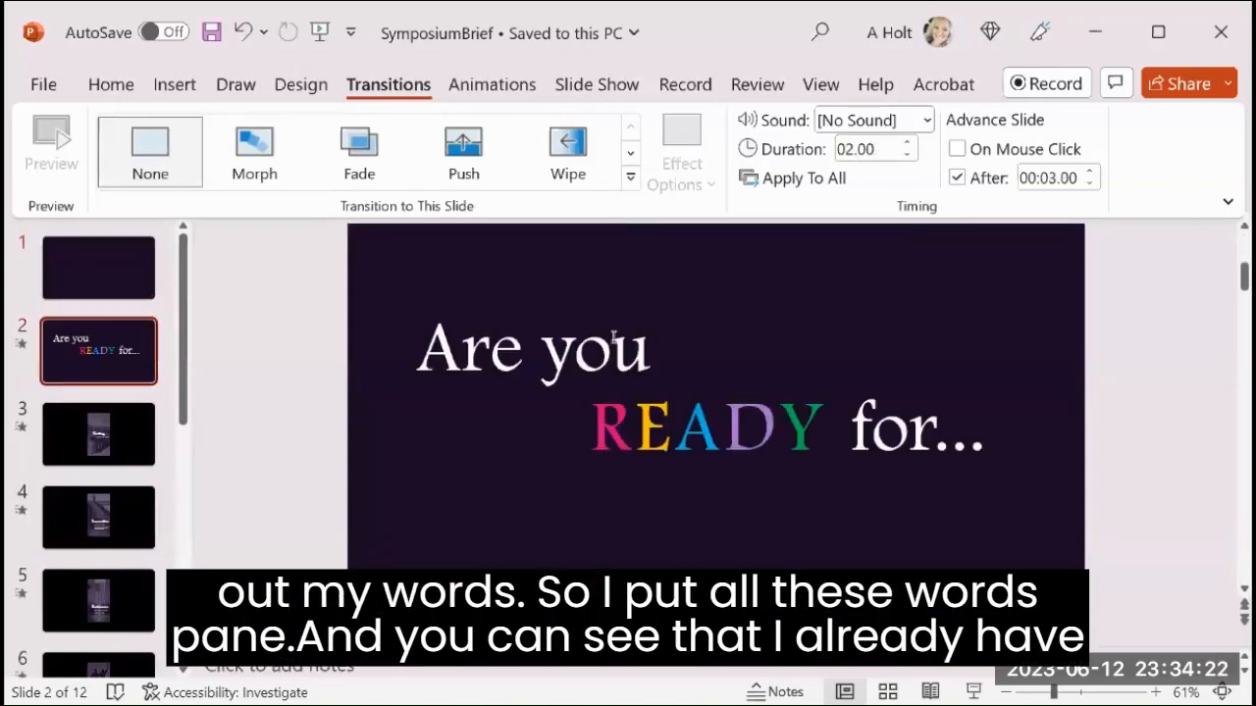
click(487, 347)
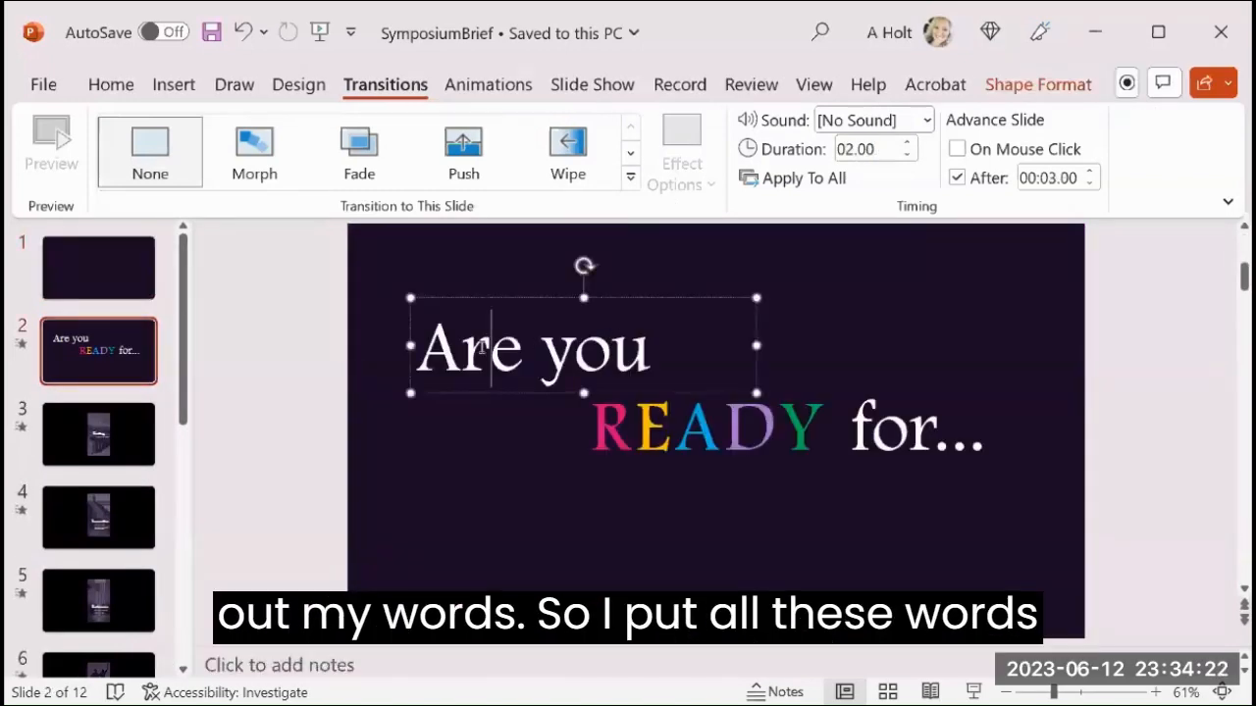
click(858, 346)
click(457, 356)
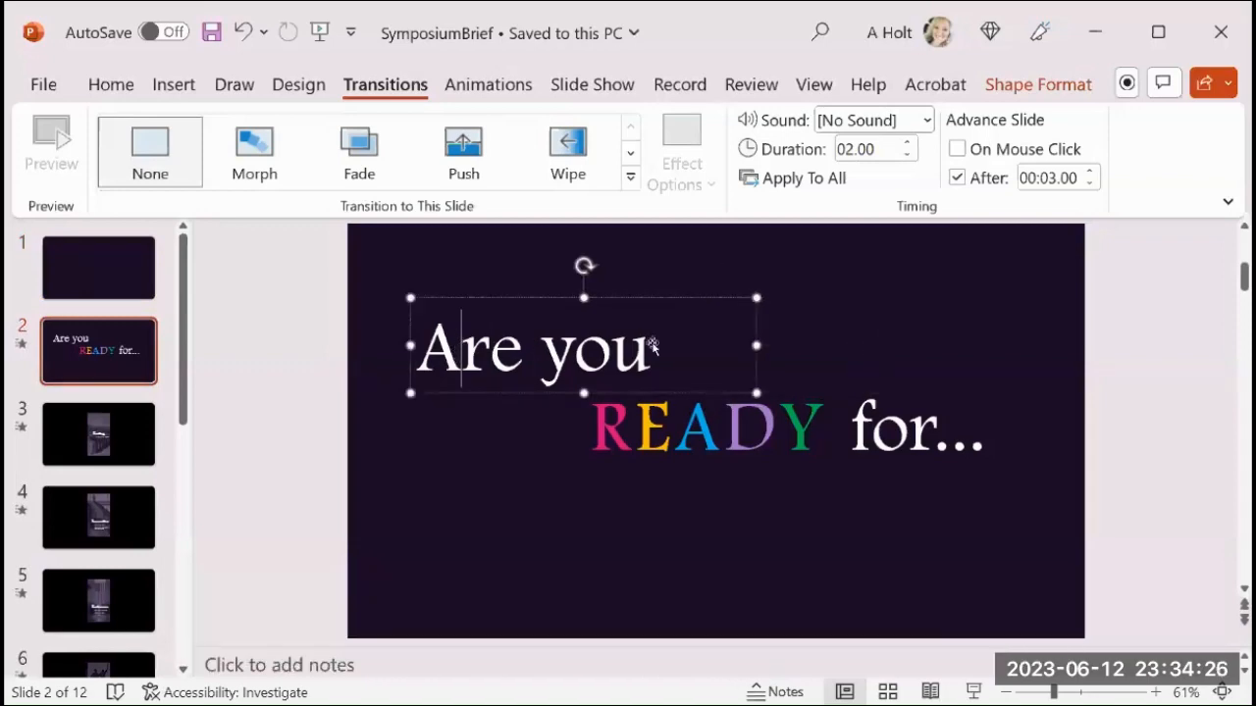
shift+click(843, 350)
shift+click(667, 432)
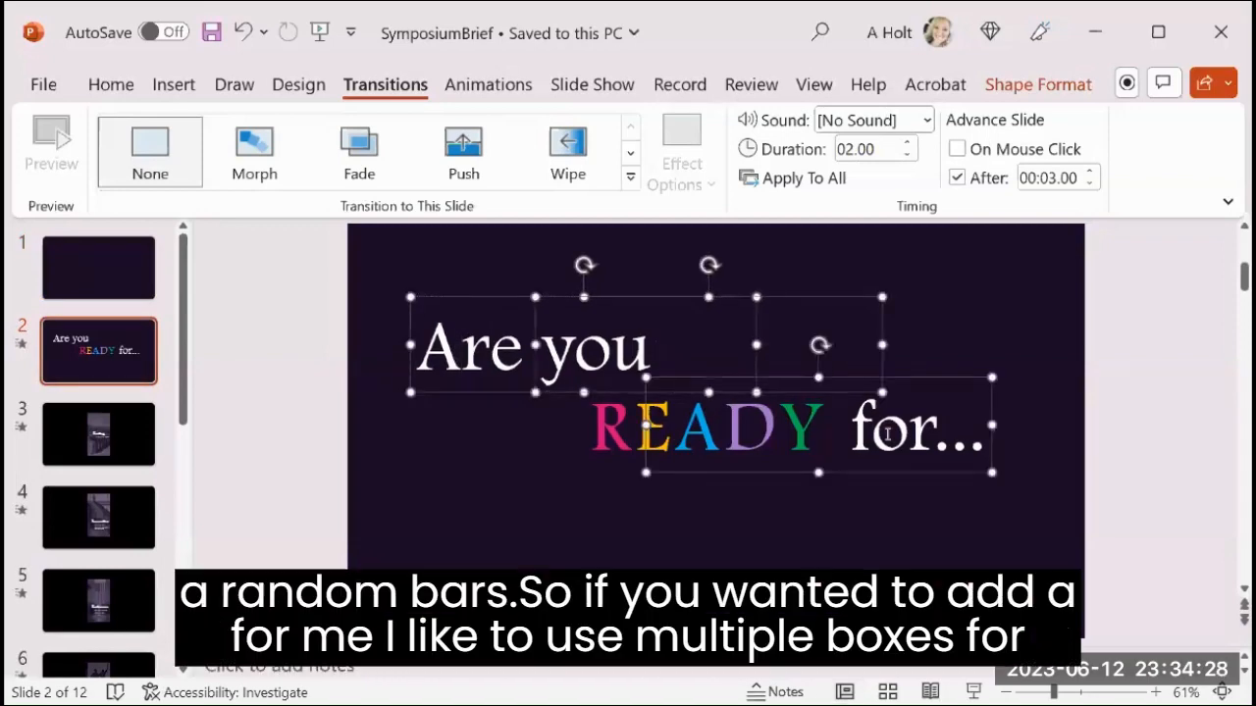
shift+click(559, 439)
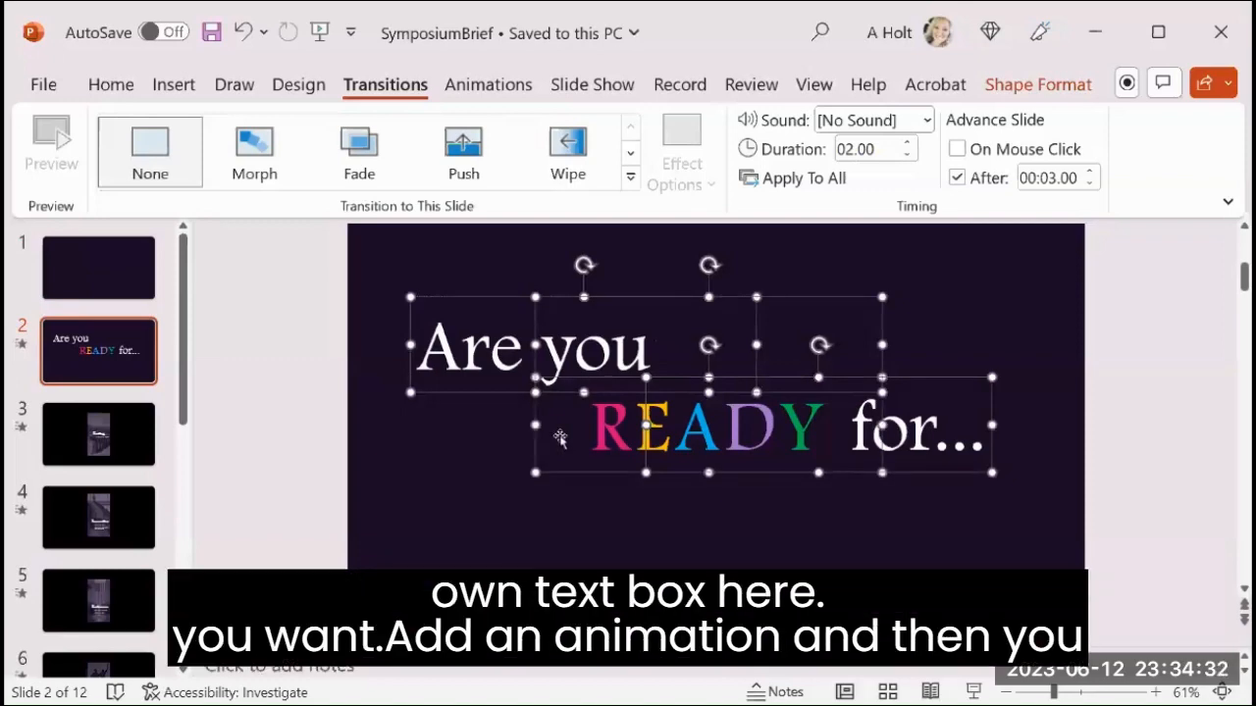
click(1121, 476)
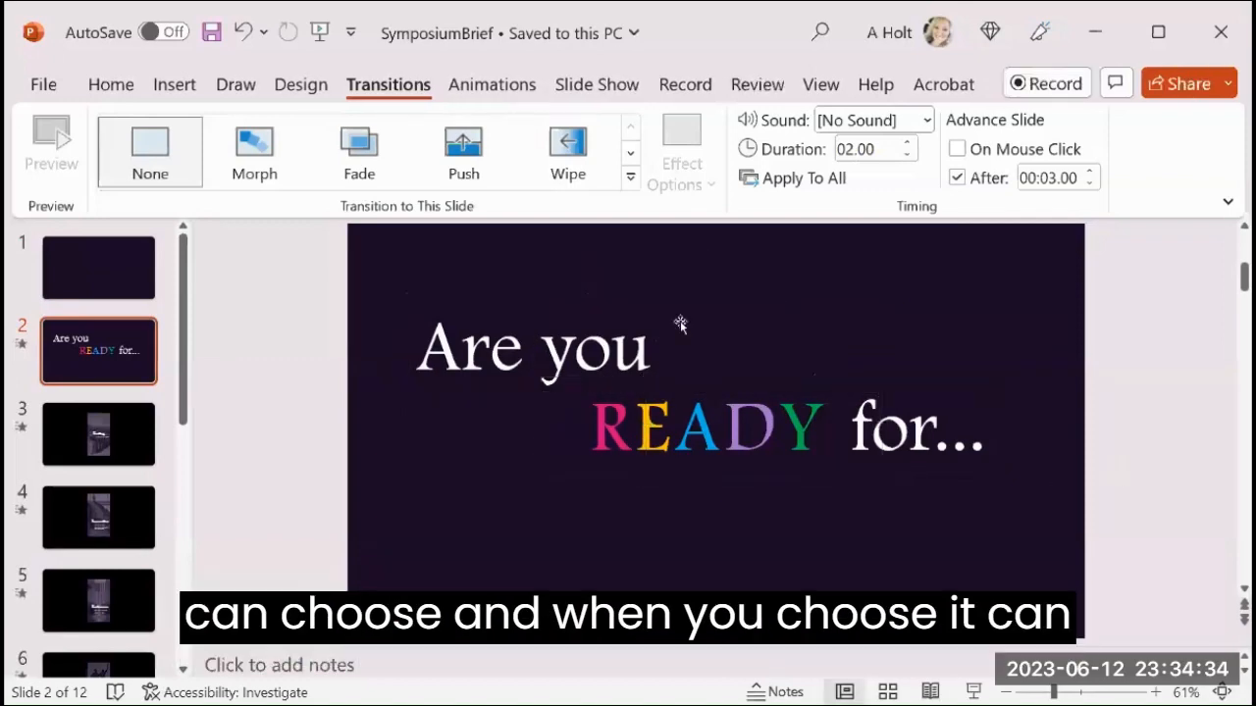
Select the "Are" text box on slide 2 and show the Animation Pane.
click(435, 345)
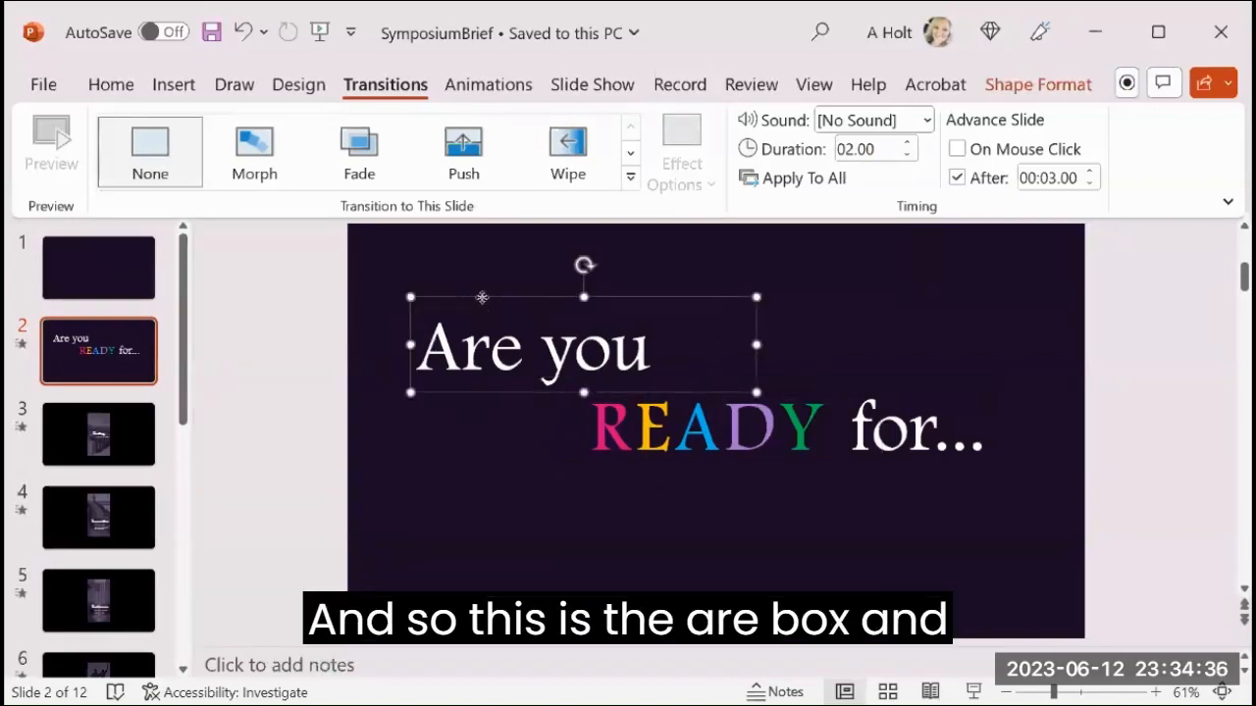
click(468, 86)
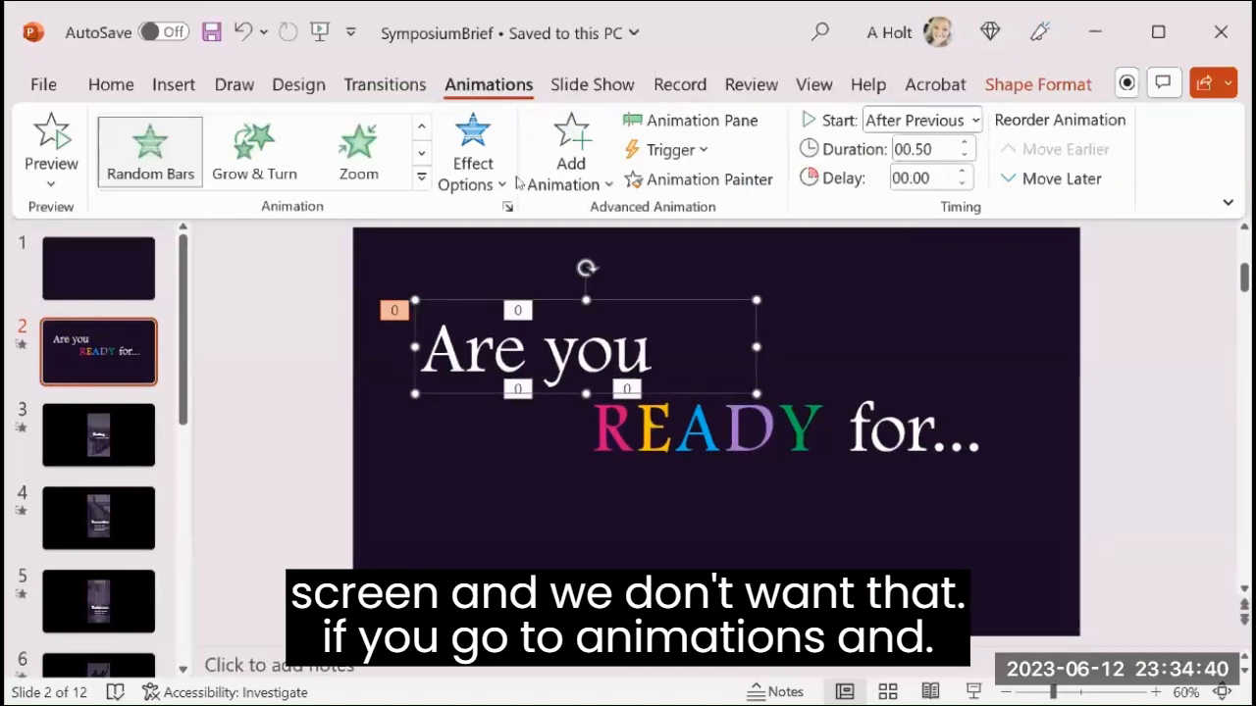
click(677, 124)
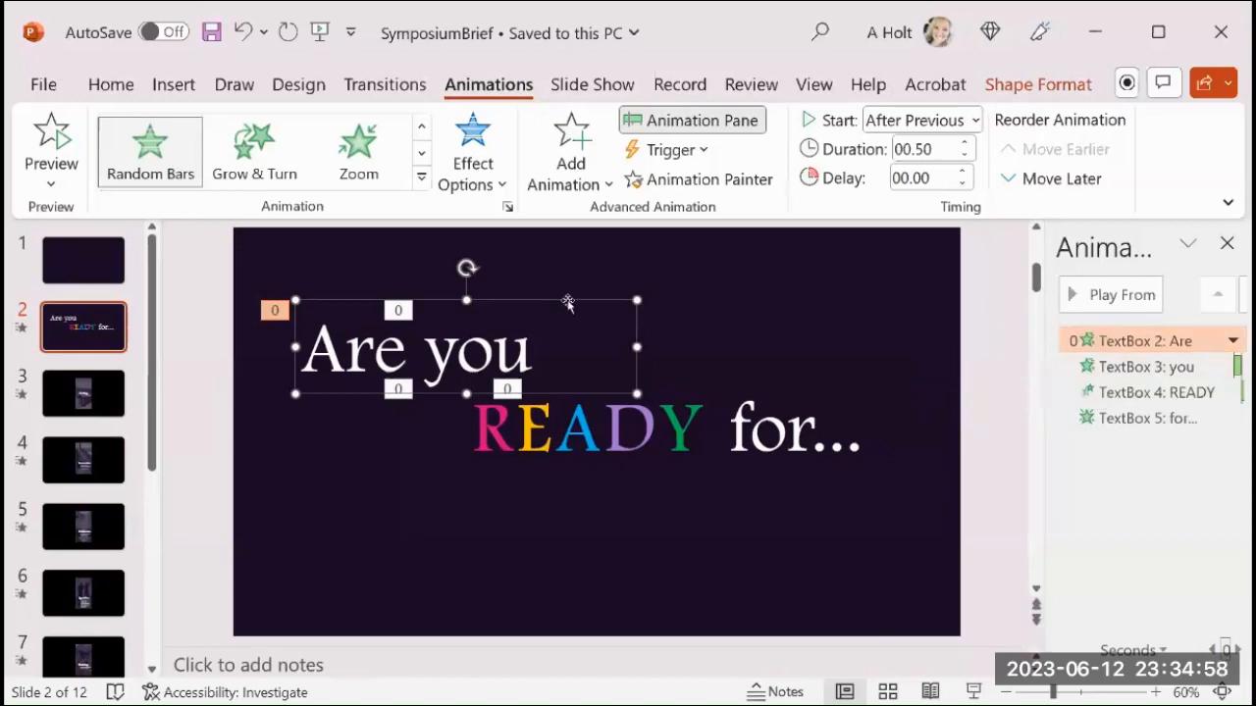
Add a Swivel entrance animation to the "Are" text box.
click(316, 288)
click(320, 301)
click(573, 185)
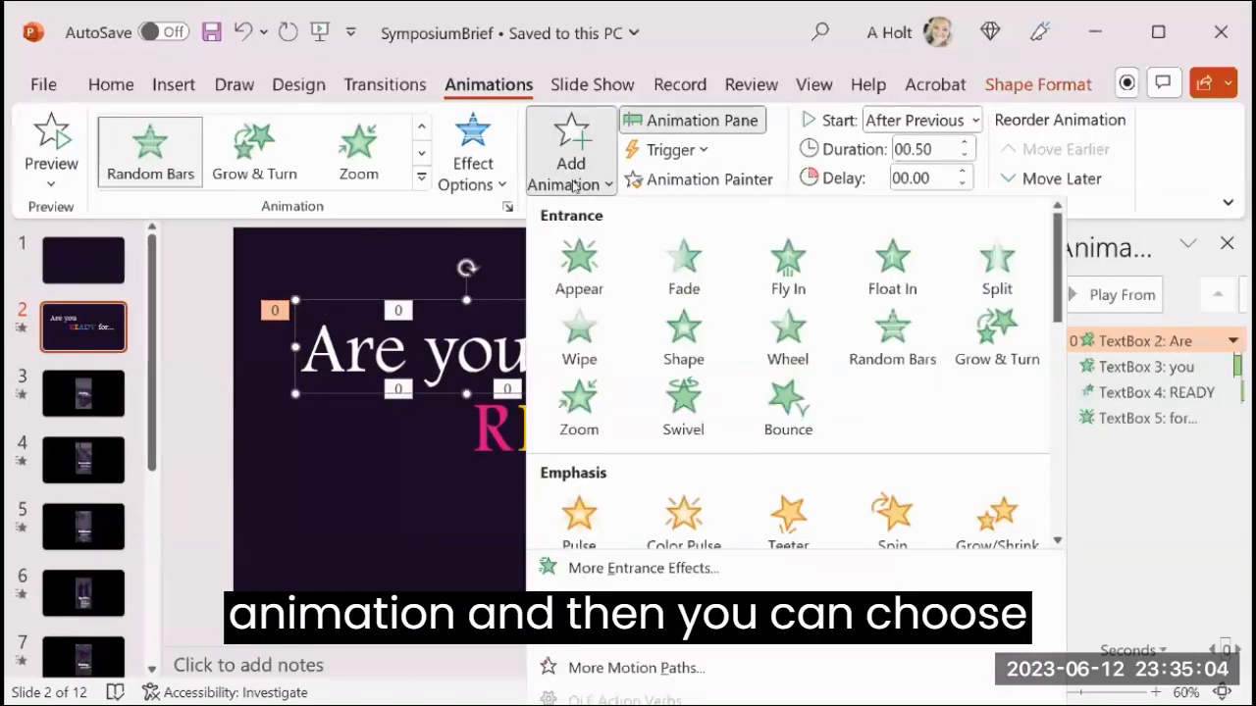
click(677, 400)
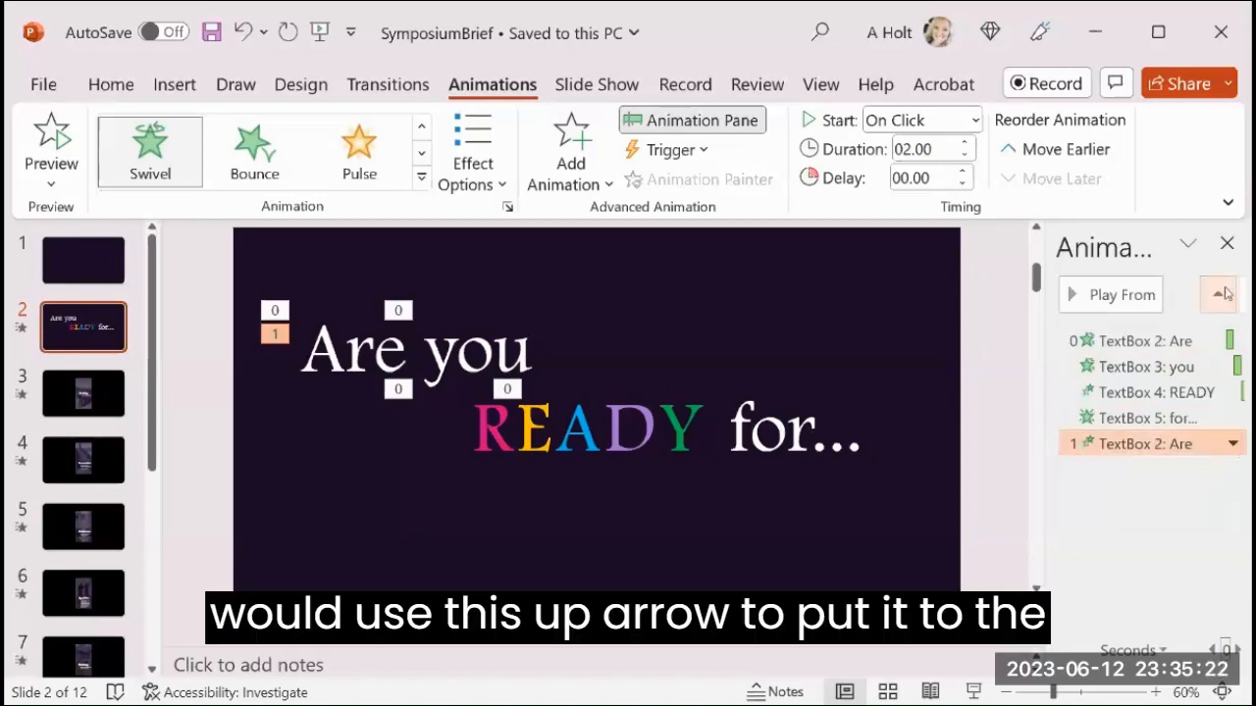
Remove the added Swivel animation of the "Are" text box from the animation list.
click(1236, 447)
click(1154, 626)
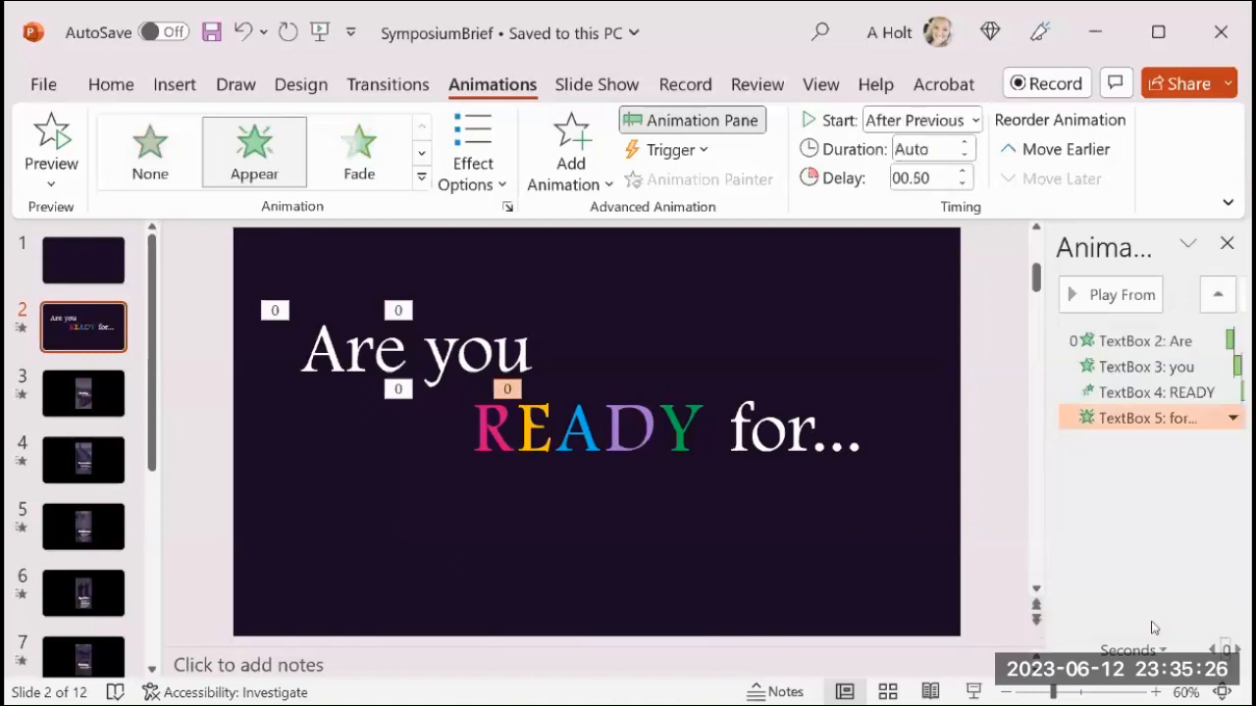
click(1010, 432)
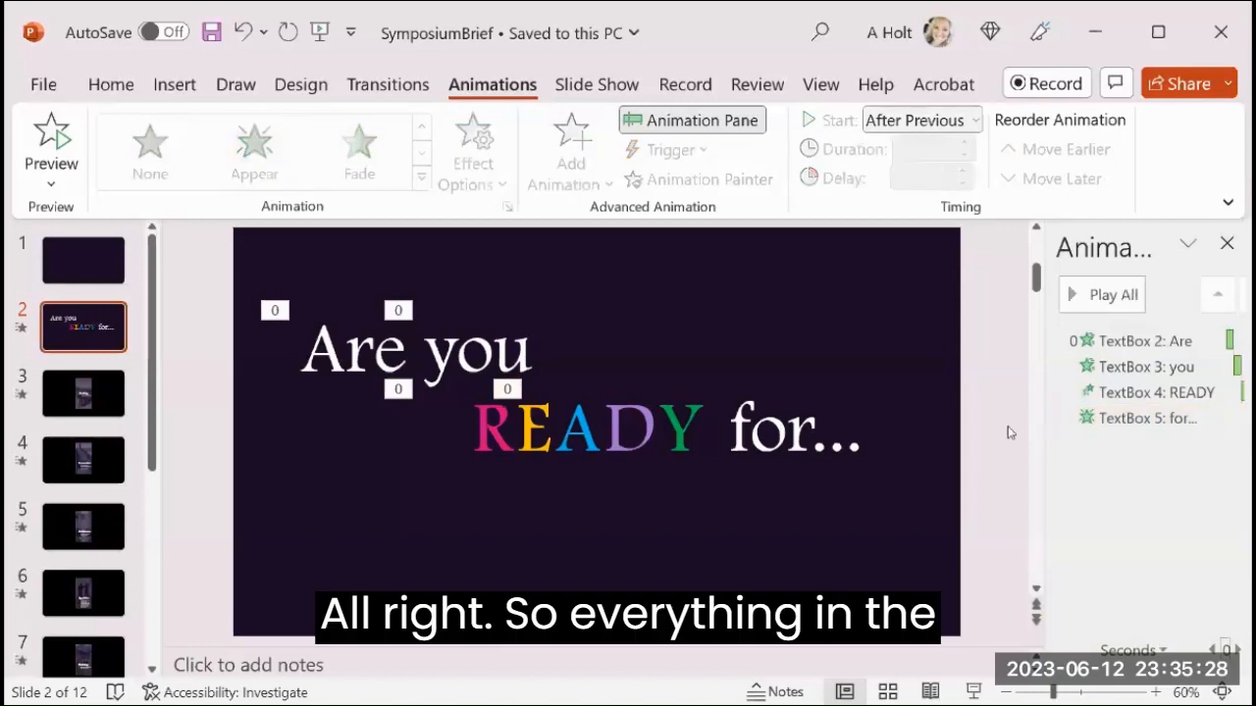
Examine the timing settings of the "Are" text box's Random Bars animation and close them without changes.
click(1231, 339)
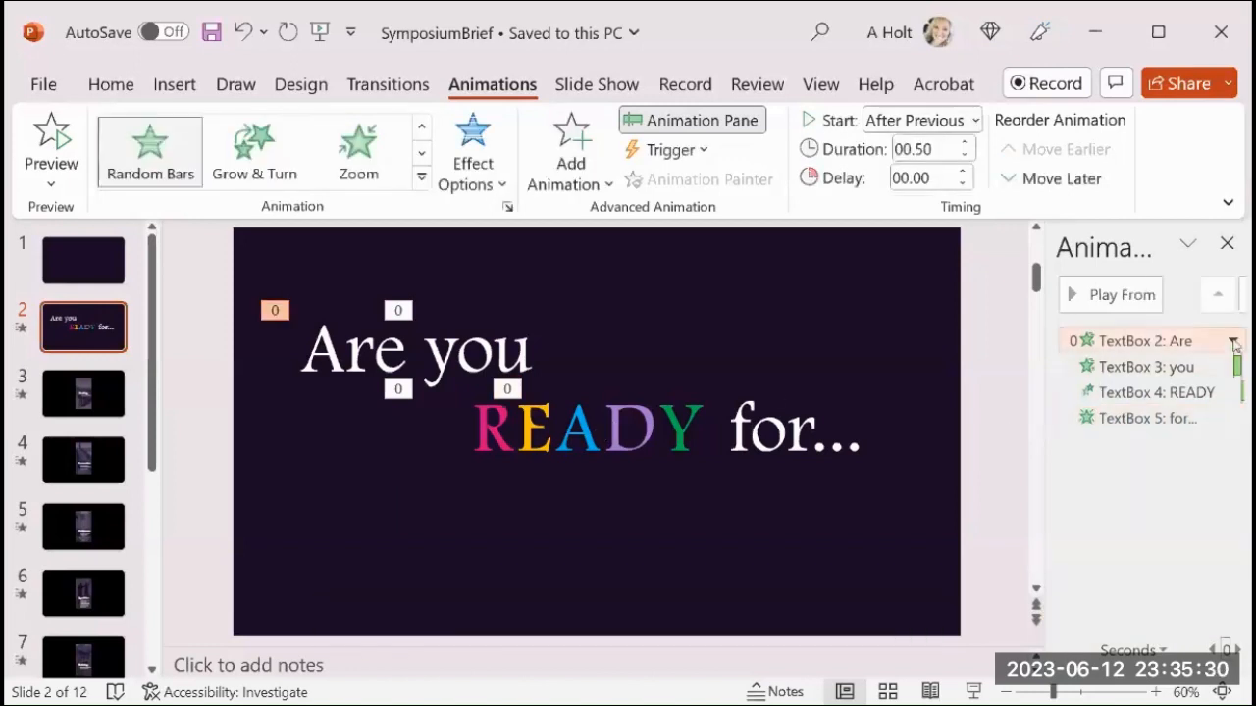
click(1233, 341)
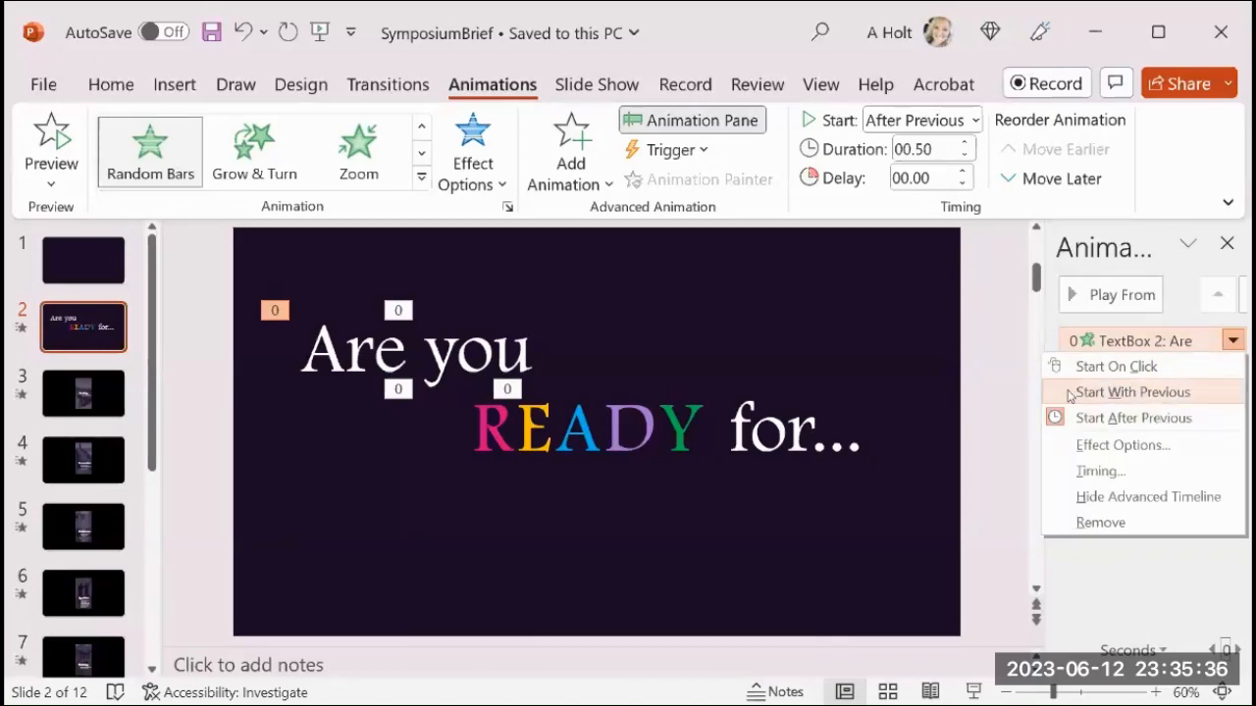
click(1097, 471)
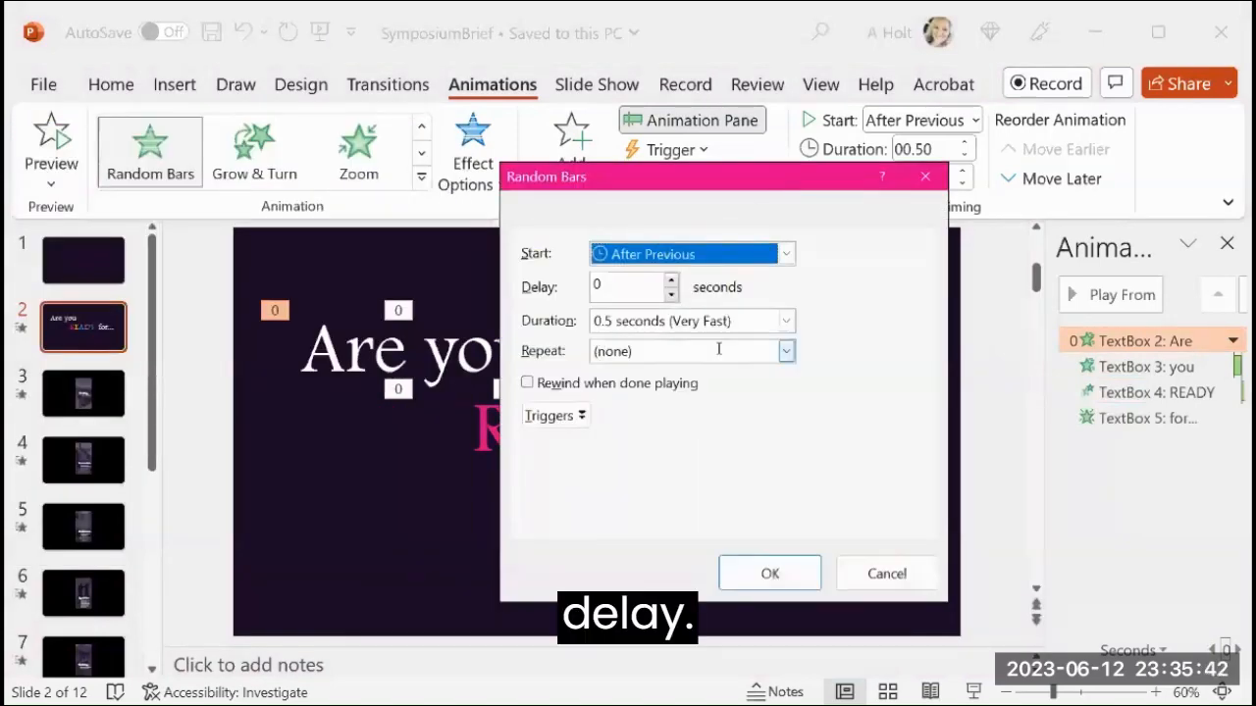
click(876, 577)
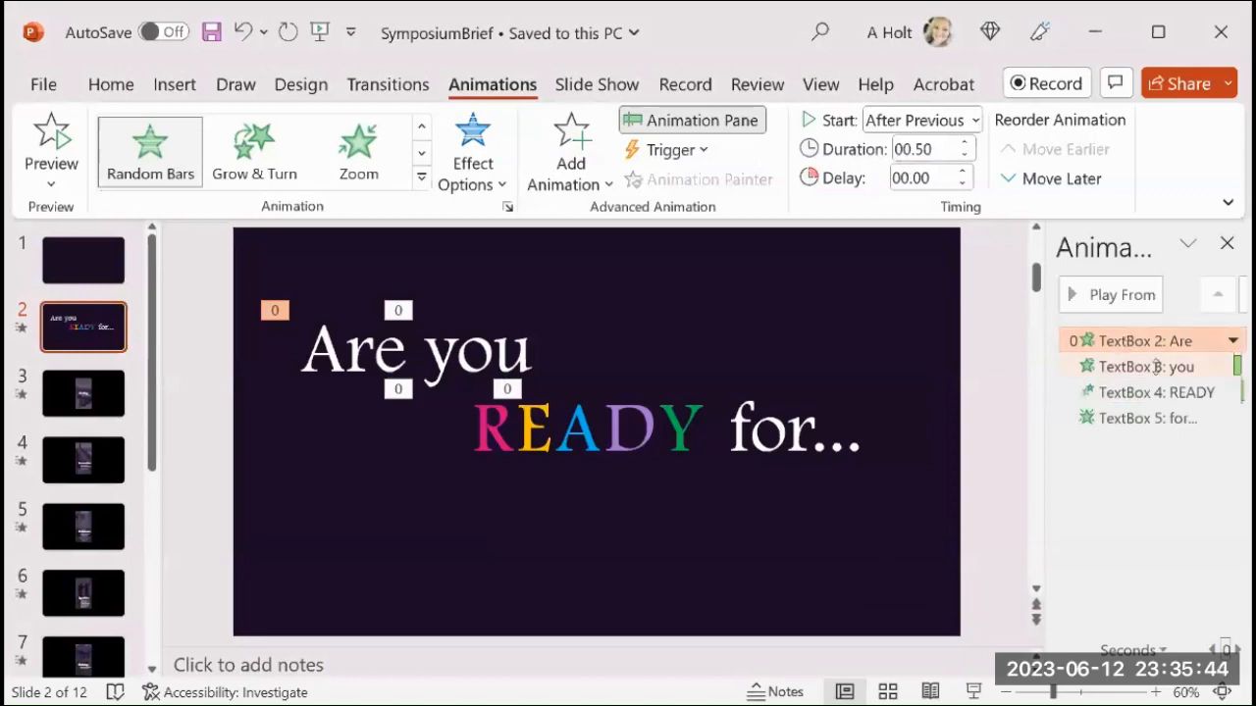
Check the start options of the "you" and "READY" text box animations on slide 2, keeping Start After Previous.
click(1158, 366)
click(1232, 366)
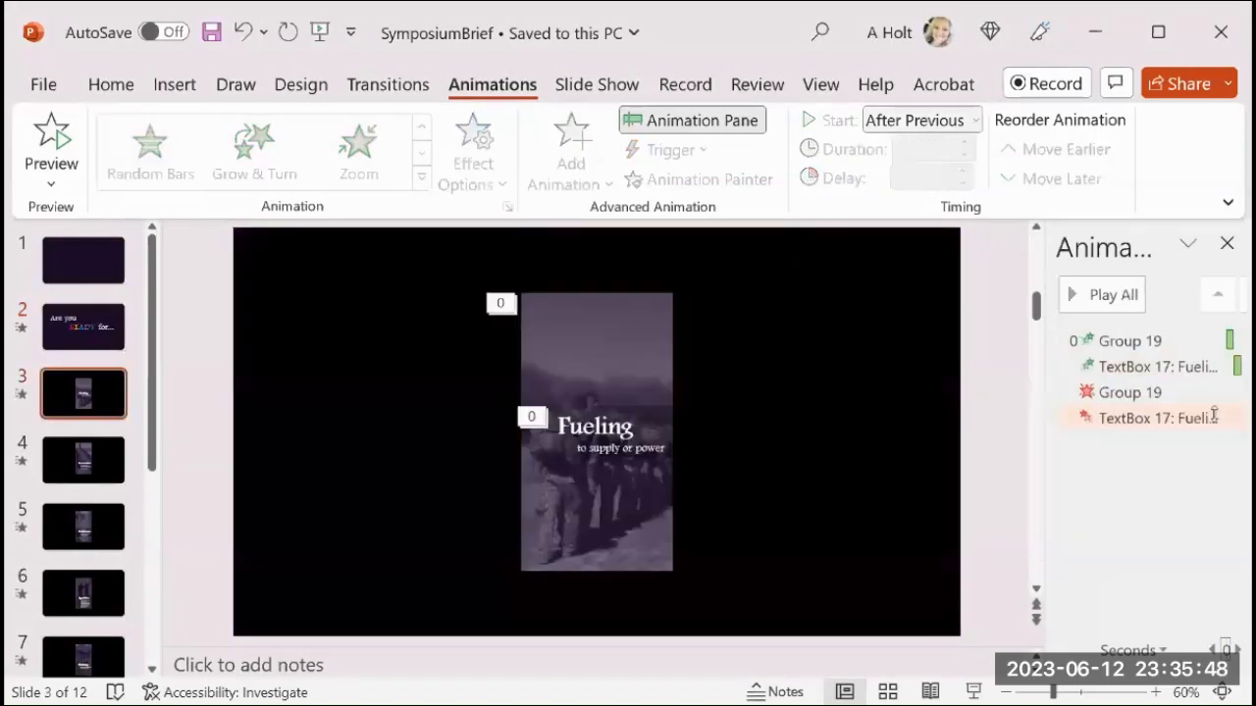
click(86, 328)
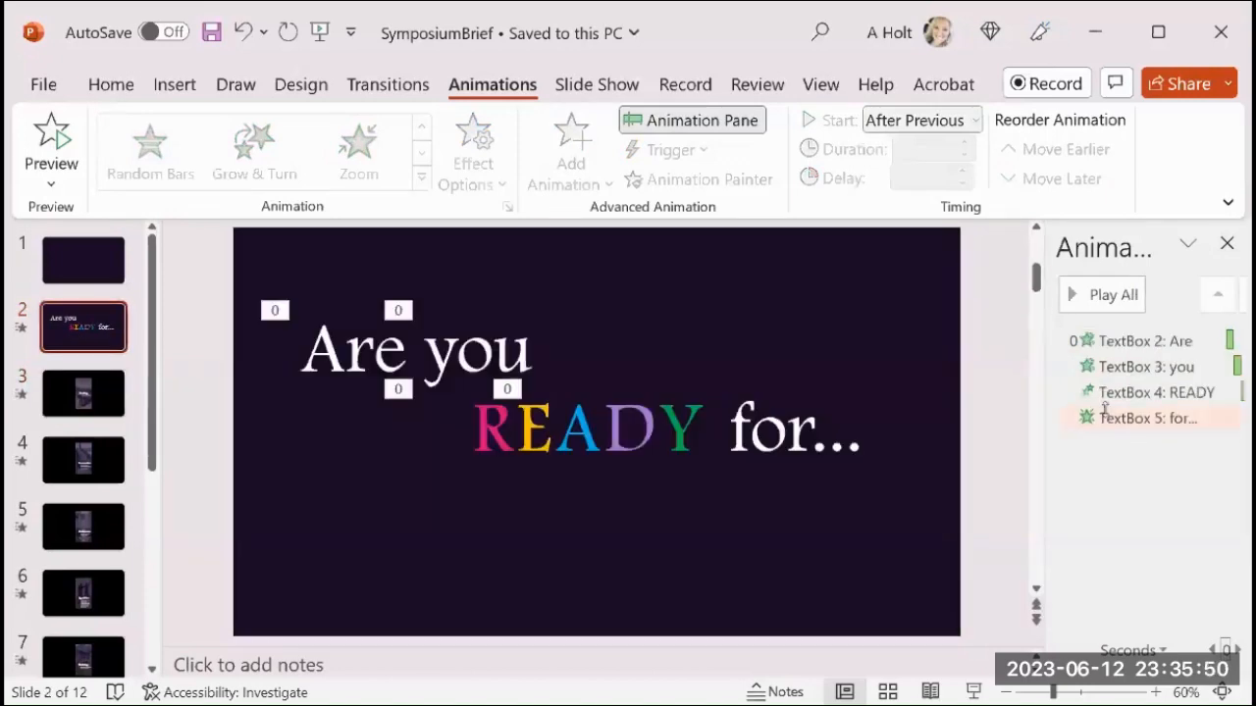
click(1150, 393)
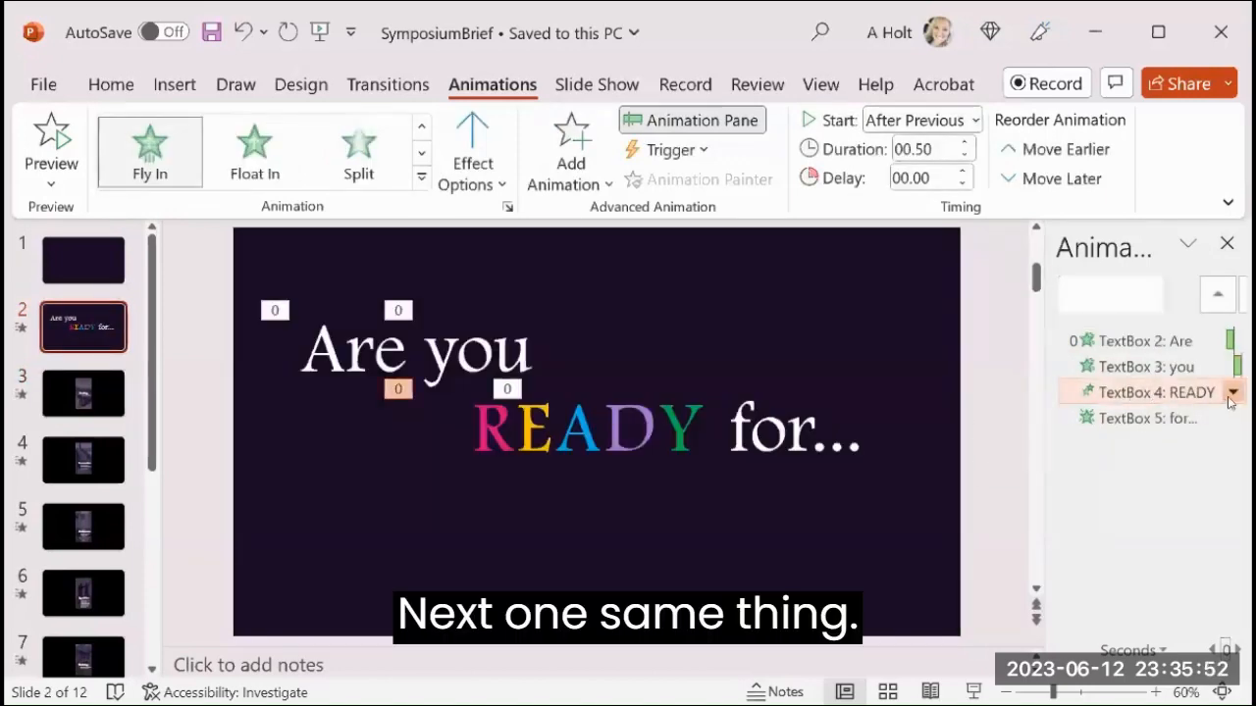
click(1232, 393)
click(1089, 468)
click(1089, 420)
Check the start option of the "for..." animation and preview all animations on slide 2.
click(1232, 418)
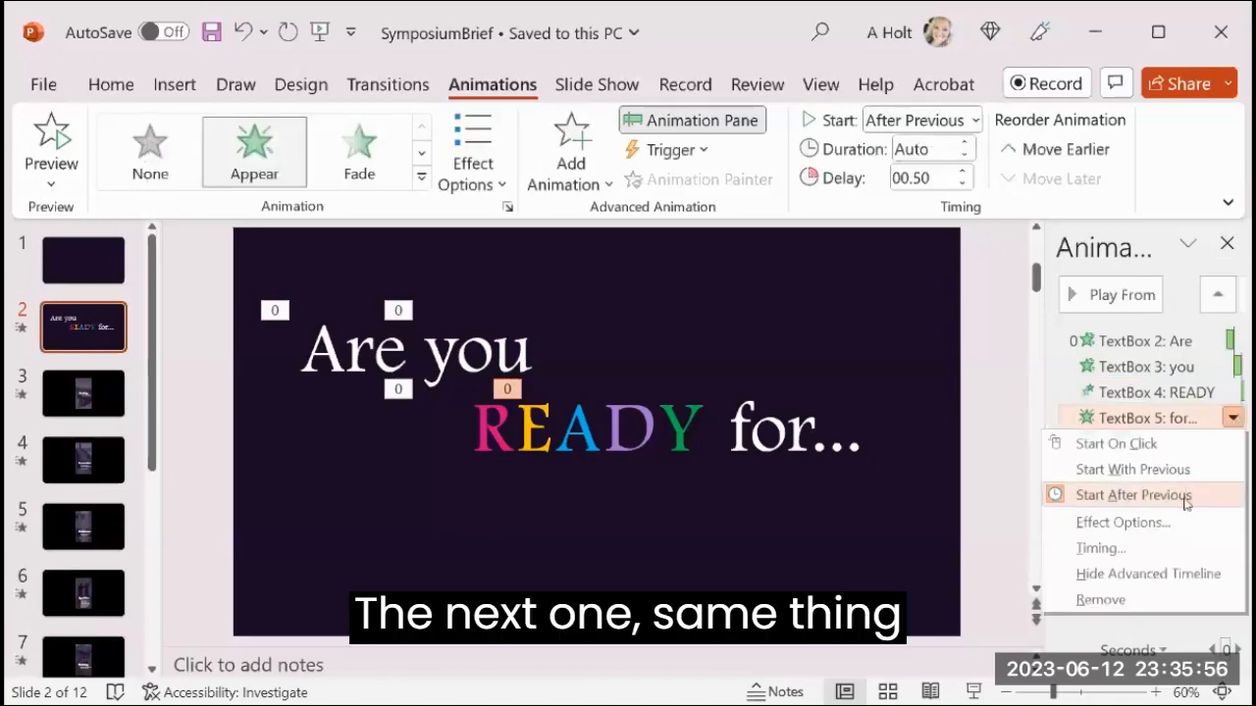
click(1020, 440)
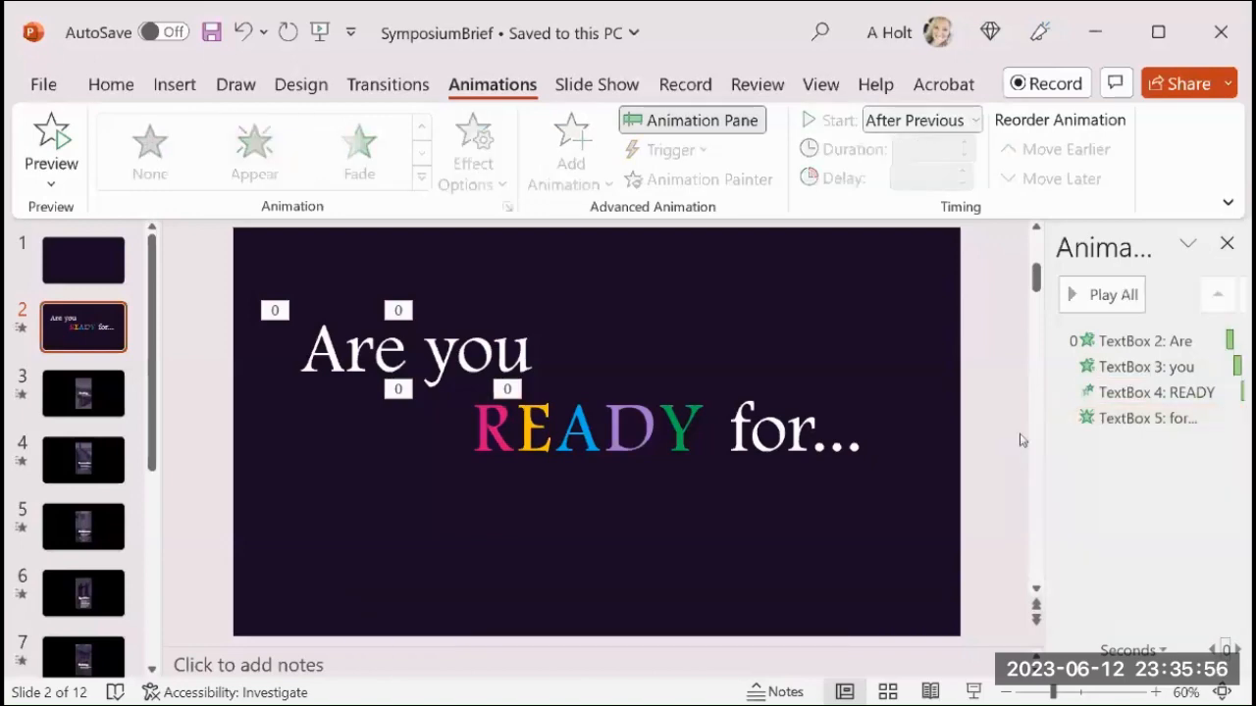
click(1087, 297)
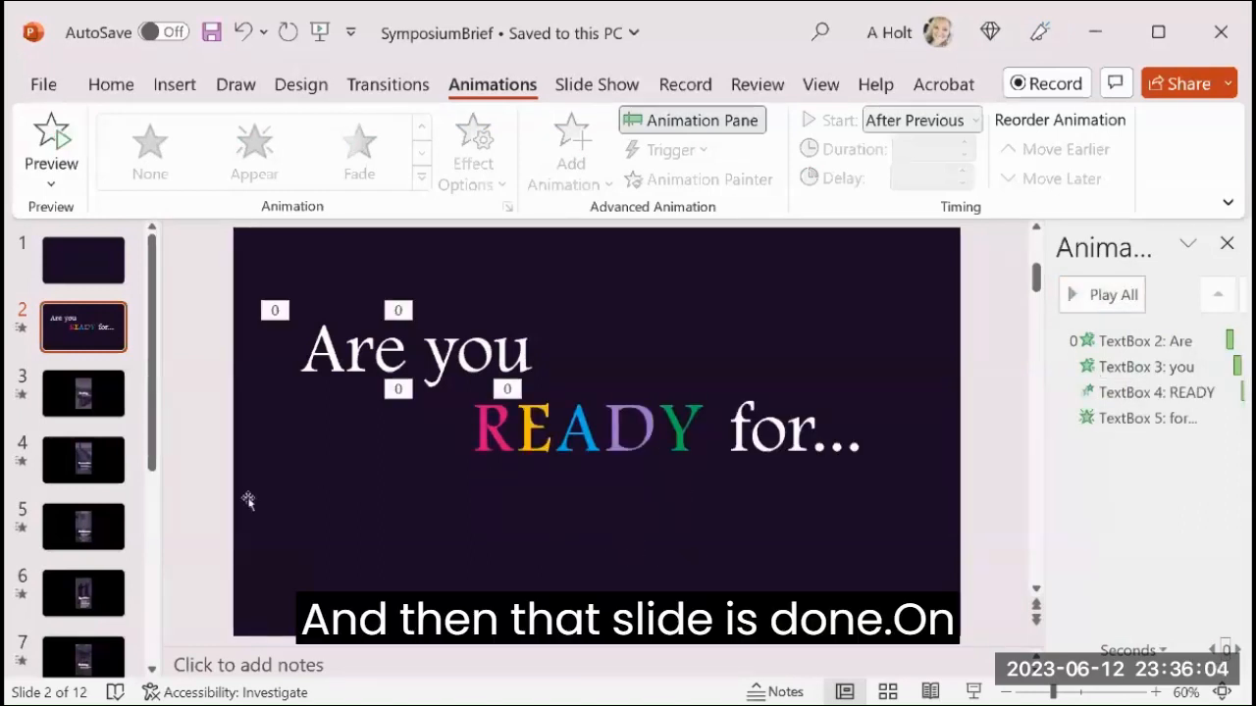
Go through slides 3 to 11 and examine the animations assigned to their picture groups and text boxes.
click(95, 395)
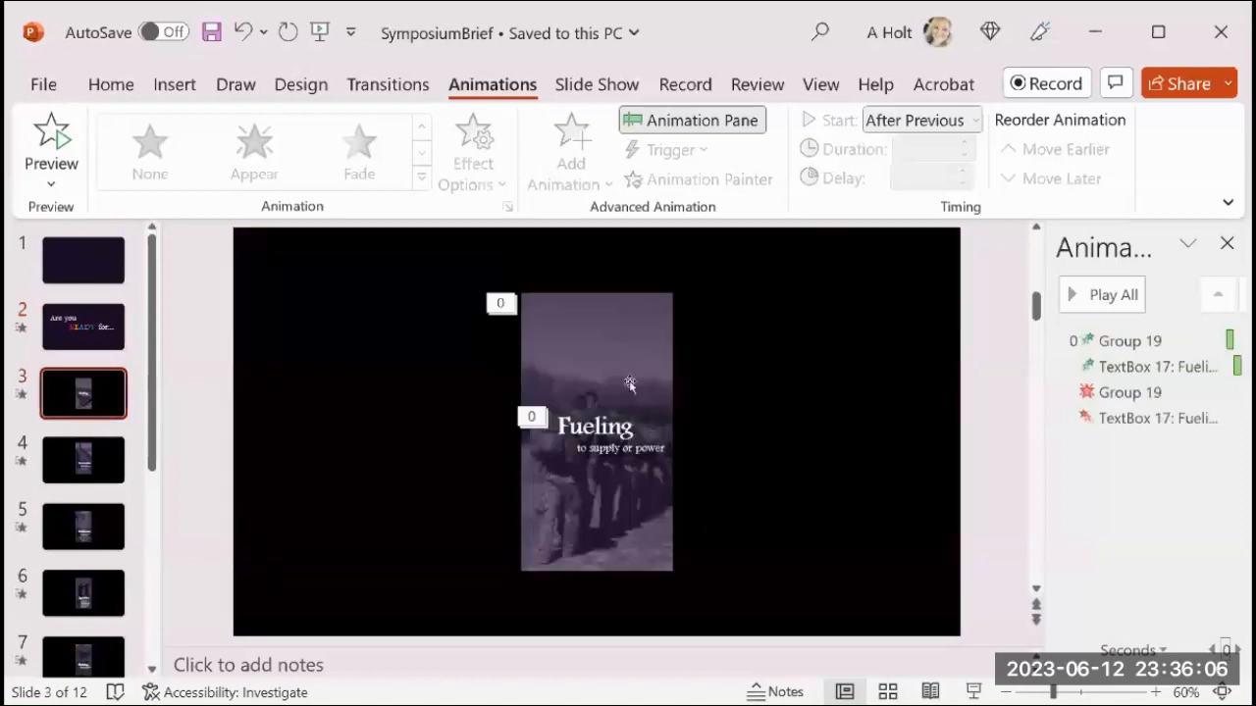
click(637, 383)
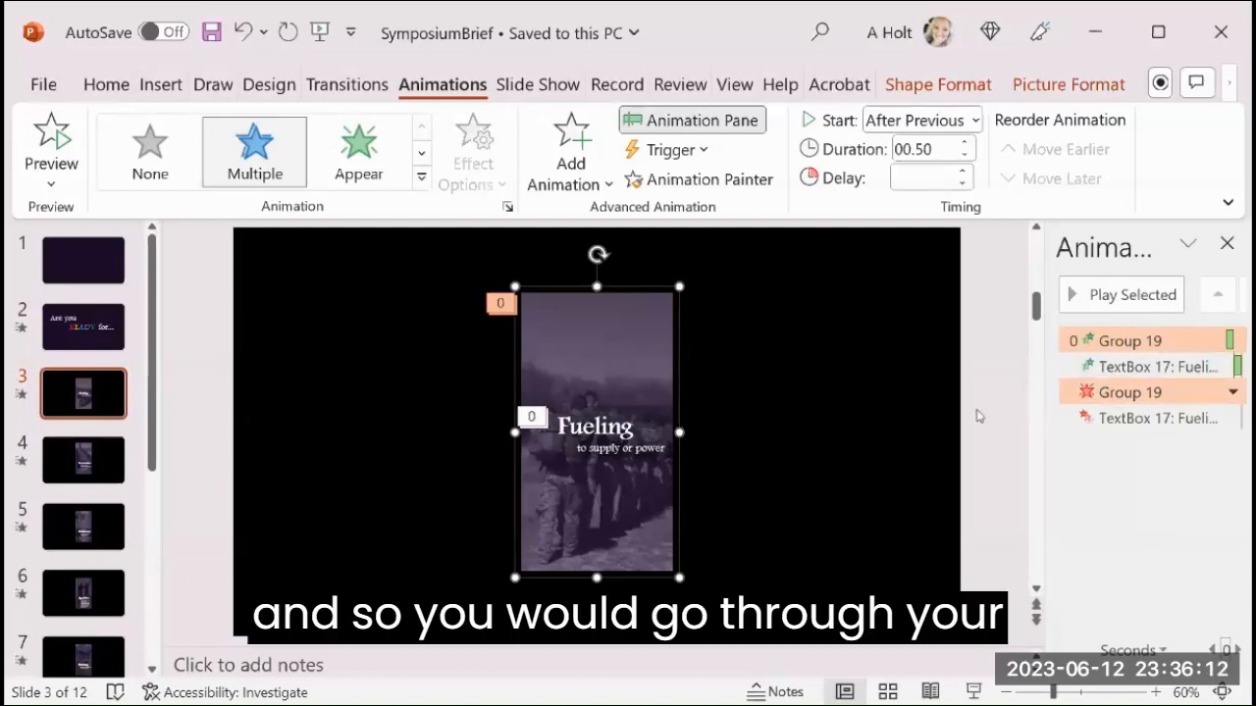
click(885, 468)
scroll(98, 412, down, 3)
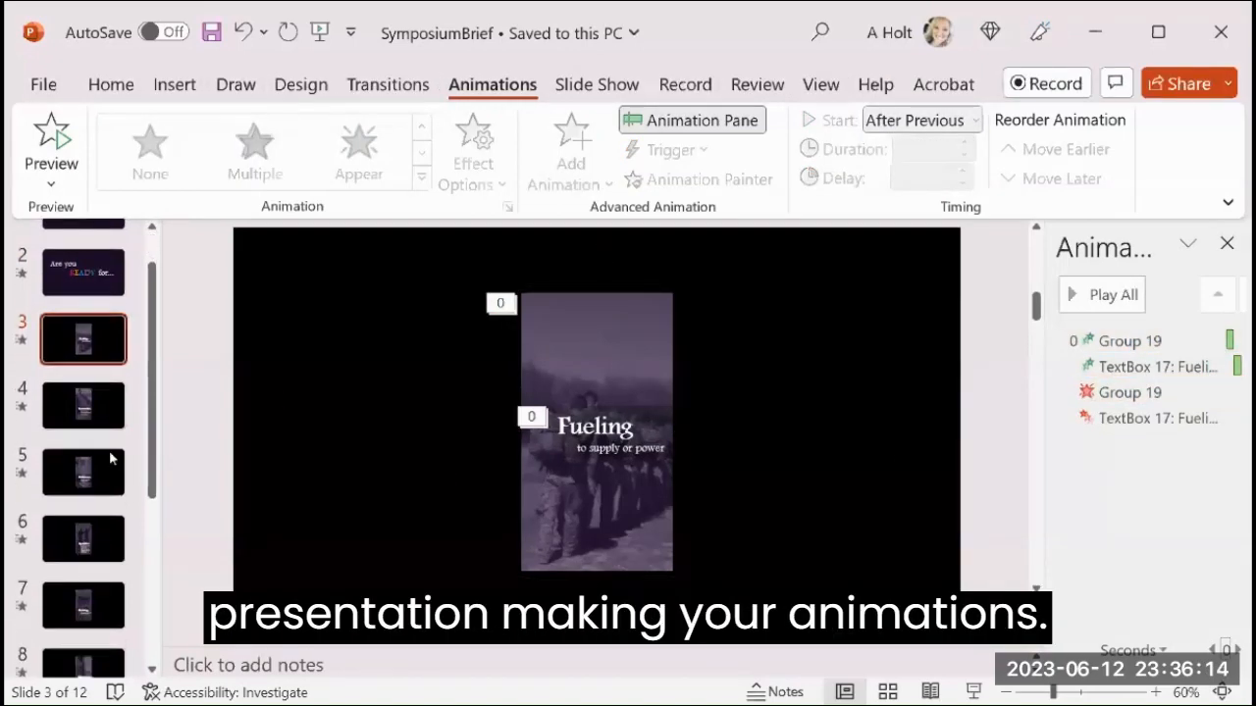
click(99, 407)
click(98, 482)
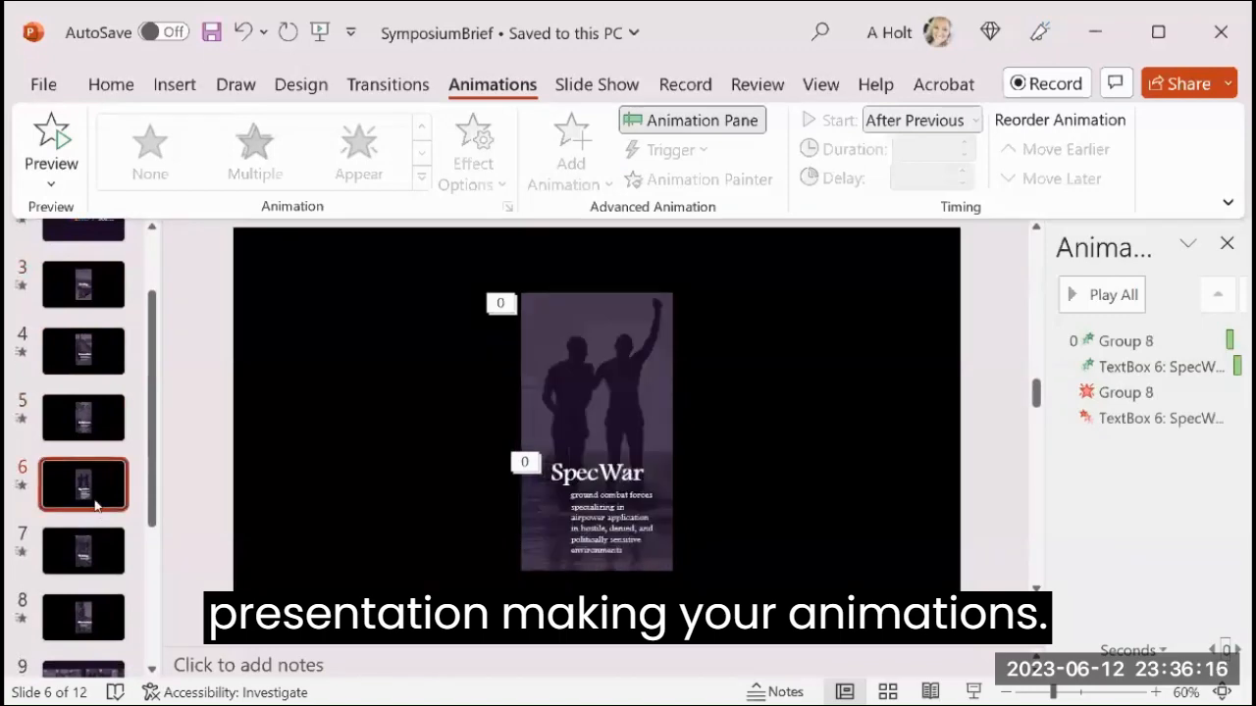
scroll(100, 496, down, 2)
click(95, 533)
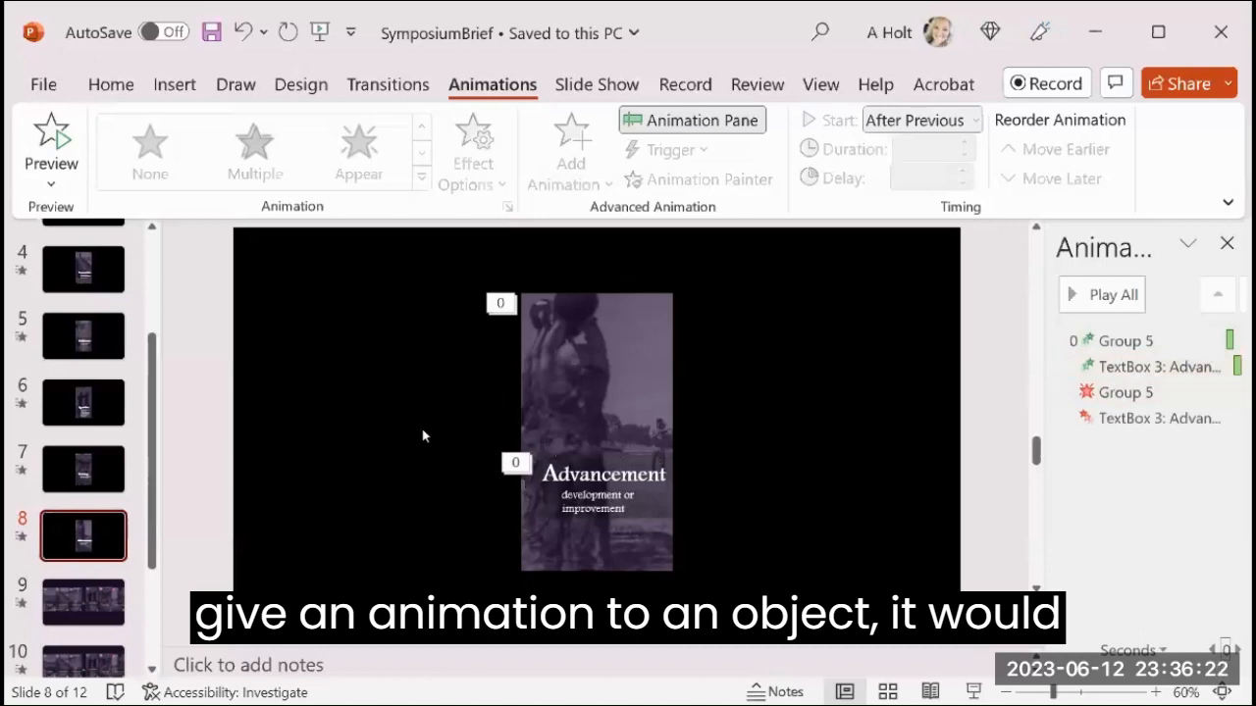
scroll(422, 435, down, 3)
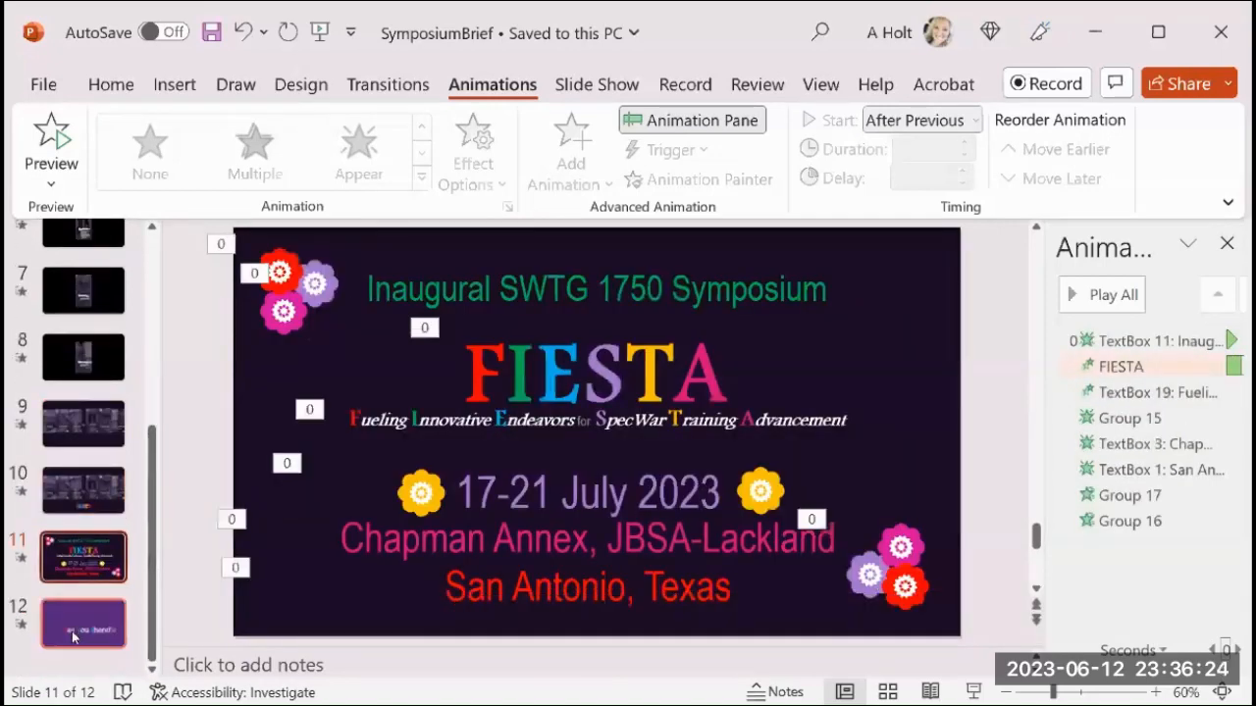
Examine the animations of the "See you there!" text and the smiley on slide 12.
click(75, 608)
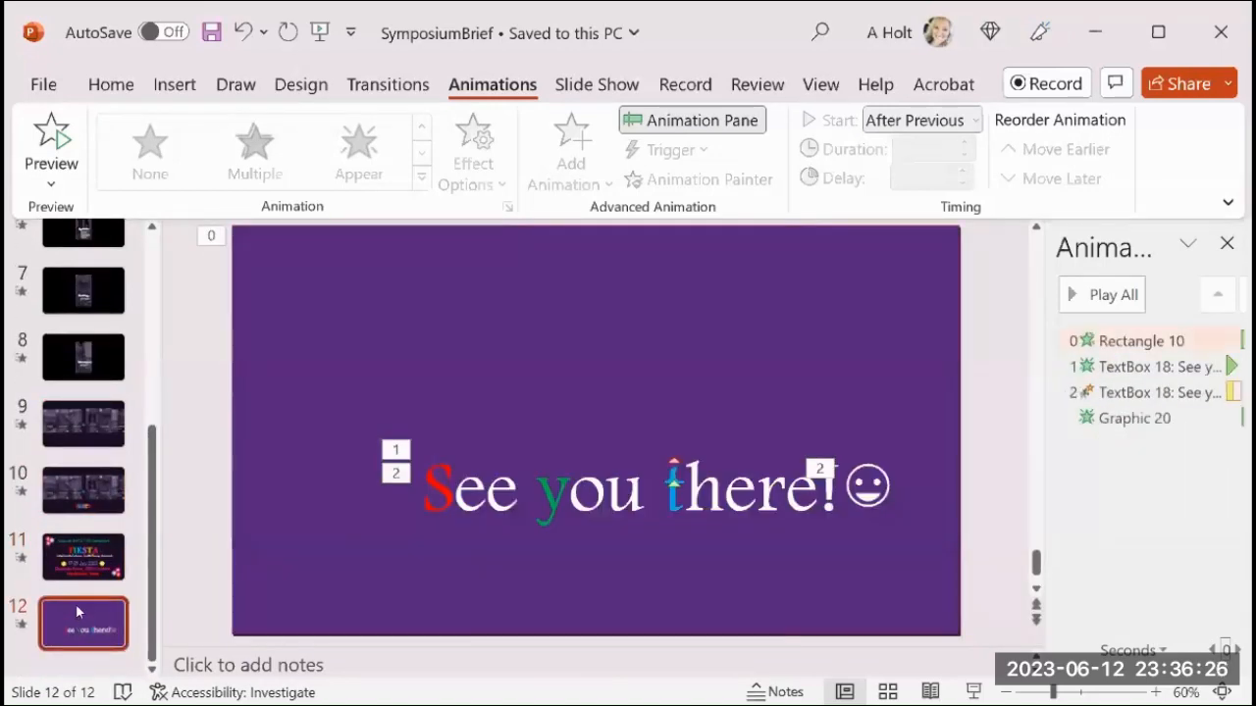
click(572, 486)
click(885, 488)
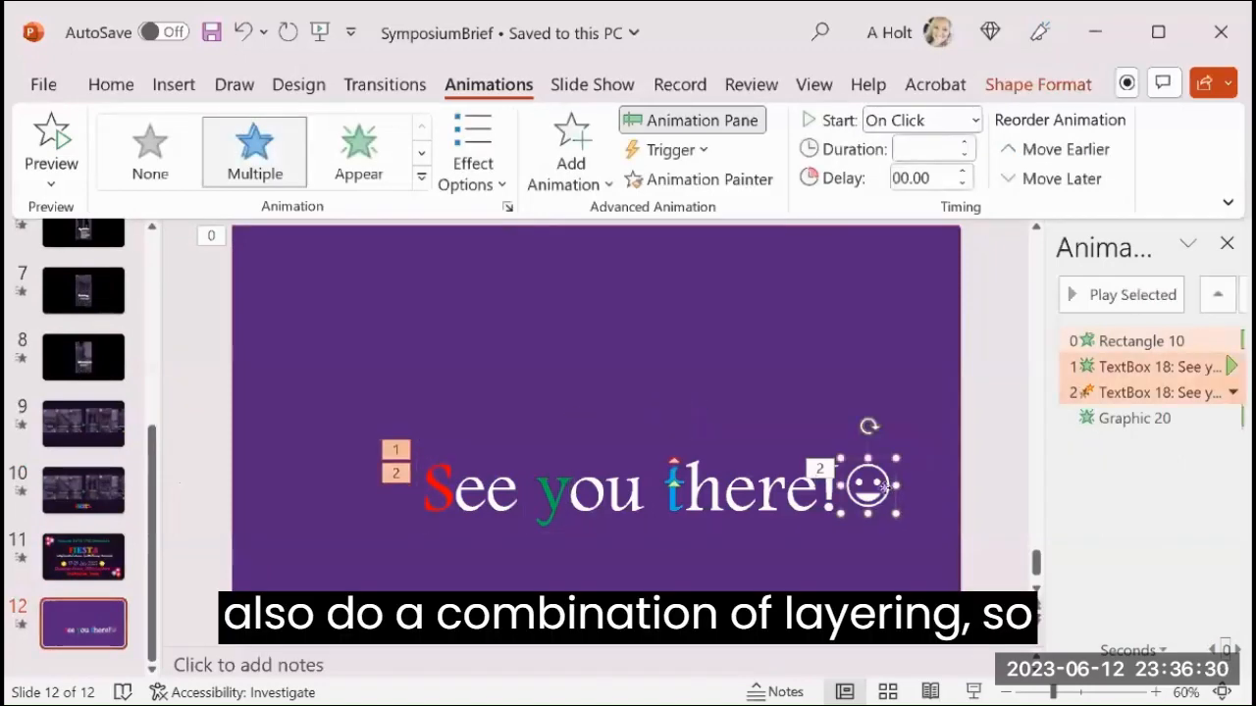
Select the purple rectangle, the "See you there!" text and the smiley together on slide 12 and shift them slightly sideways.
click(876, 359)
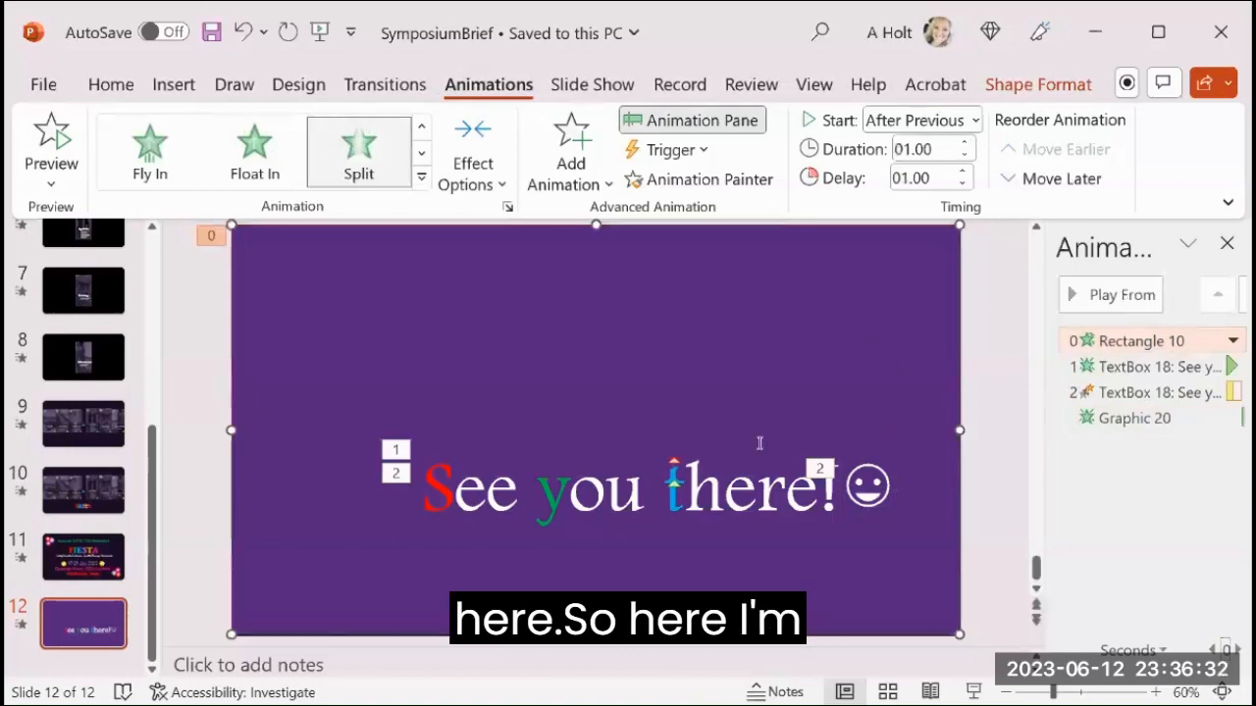
click(713, 490)
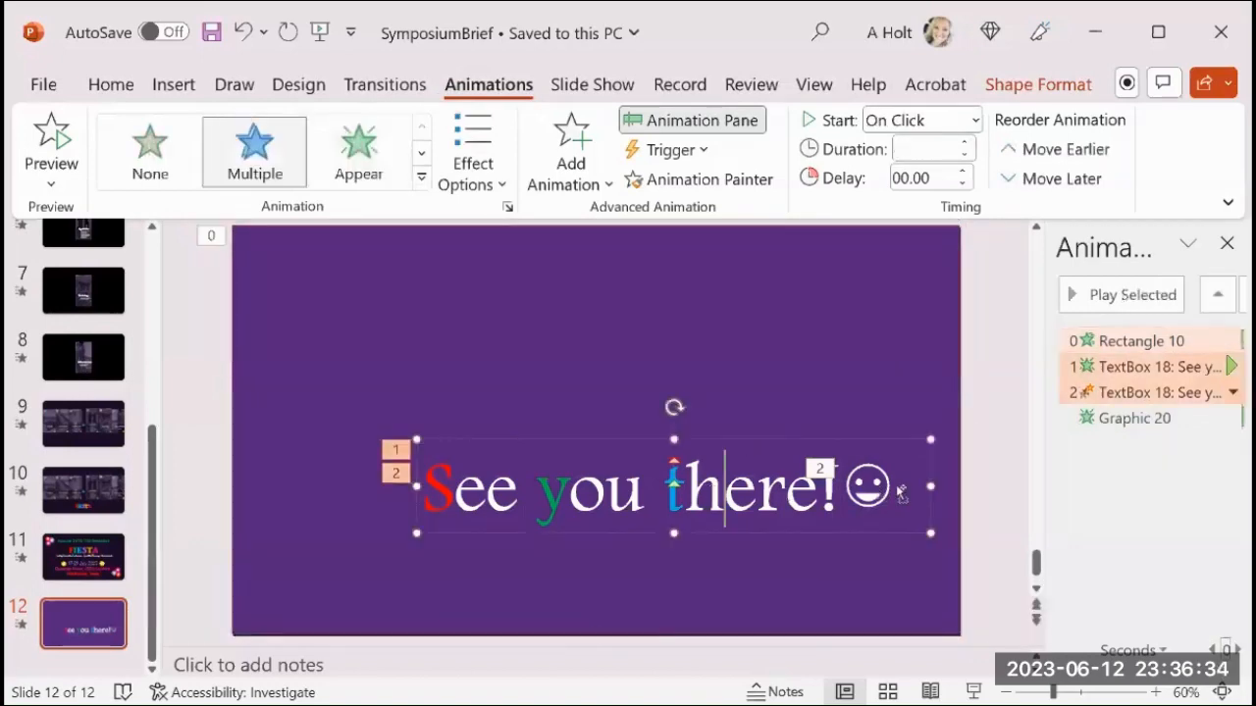
shift+click(871, 484)
ctrl+click(802, 363)
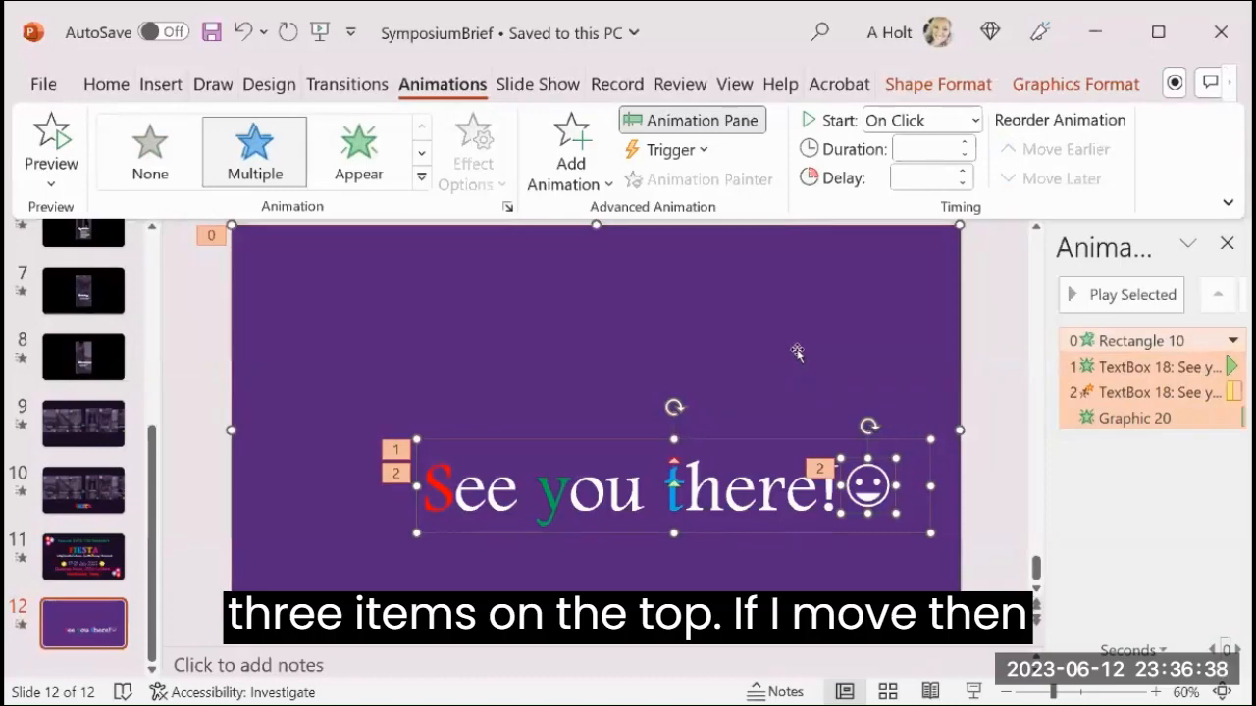
mouse_move(796, 353)
mouse_down()
mouse_move(809, 650)
mouse_move(766, 570)
mouse_move(799, 350)
mouse_up()
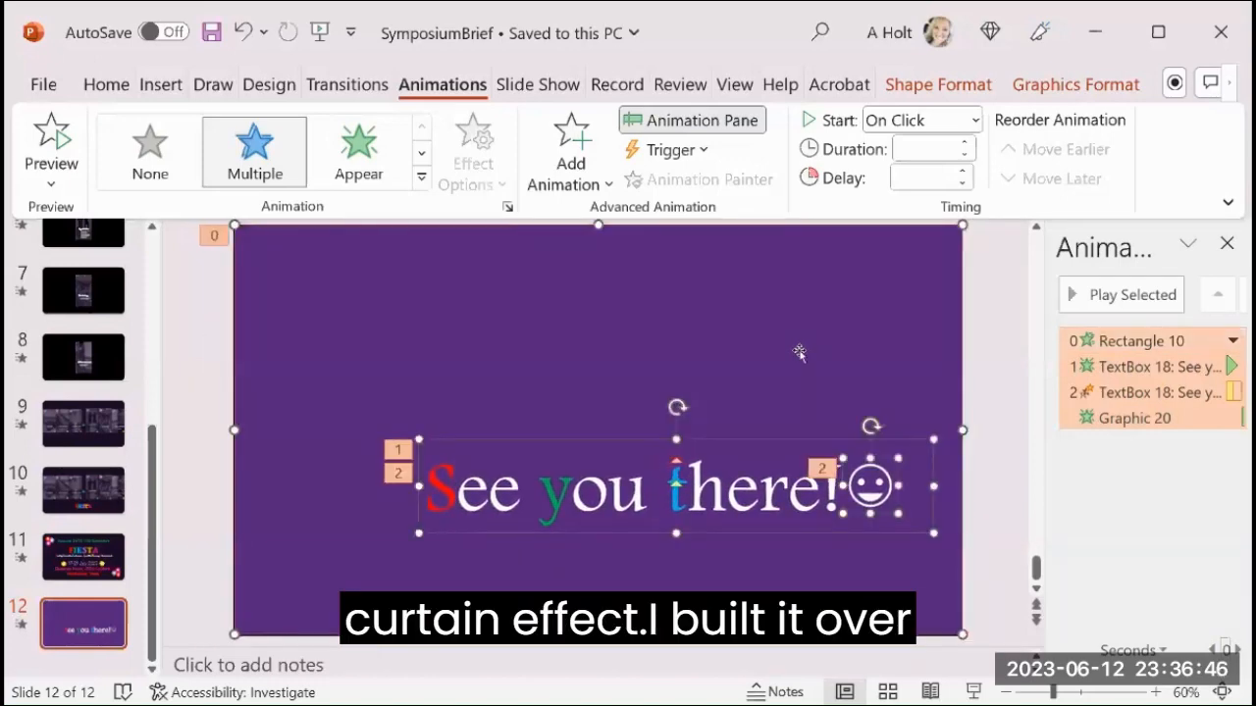
Play the animations on slide 12 starting from the Rectangle 10 effect, then deselect it.
click(1092, 340)
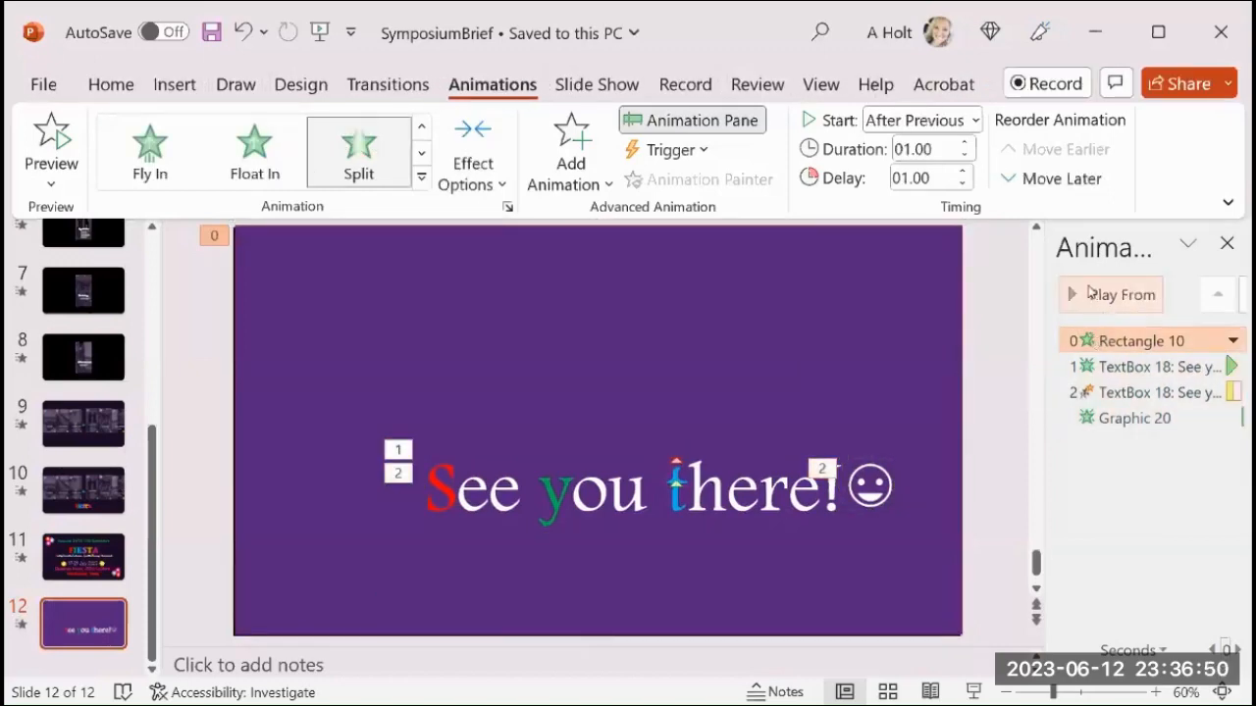
click(1092, 295)
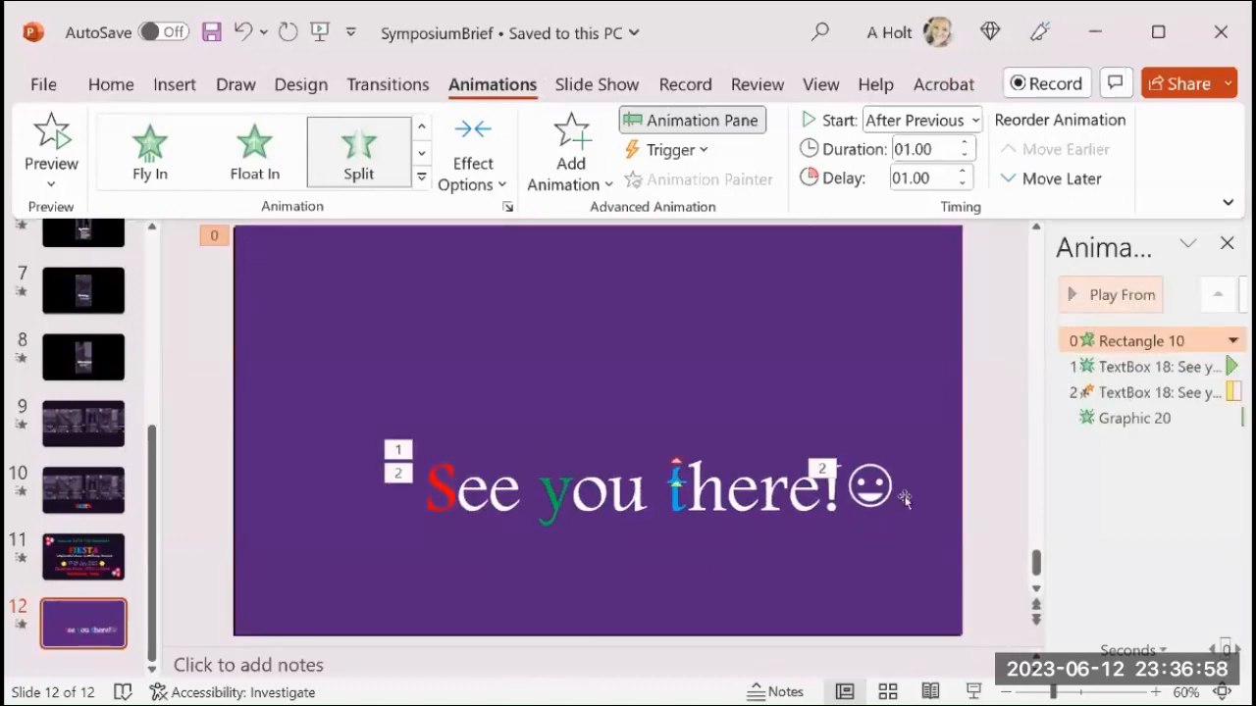
click(984, 438)
Return to slide 1 and display its transition and slide advance settings.
scroll(90, 444, up, 2)
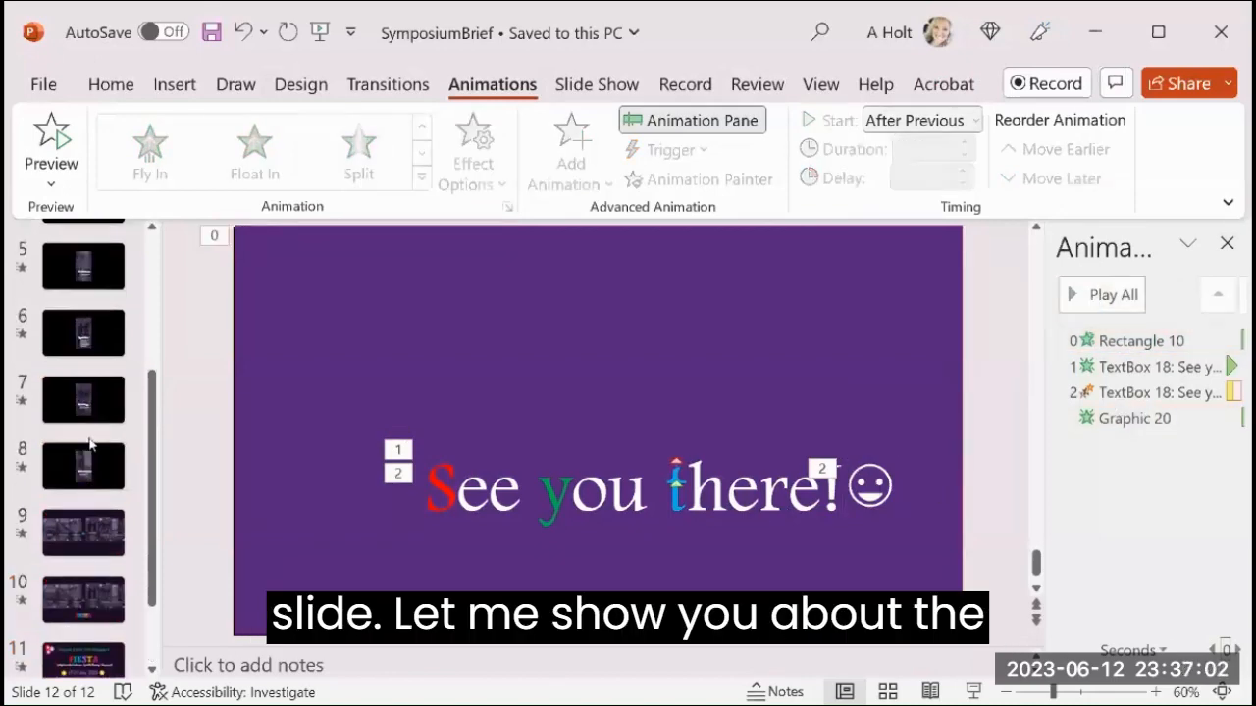
scroll(90, 444, up, 4)
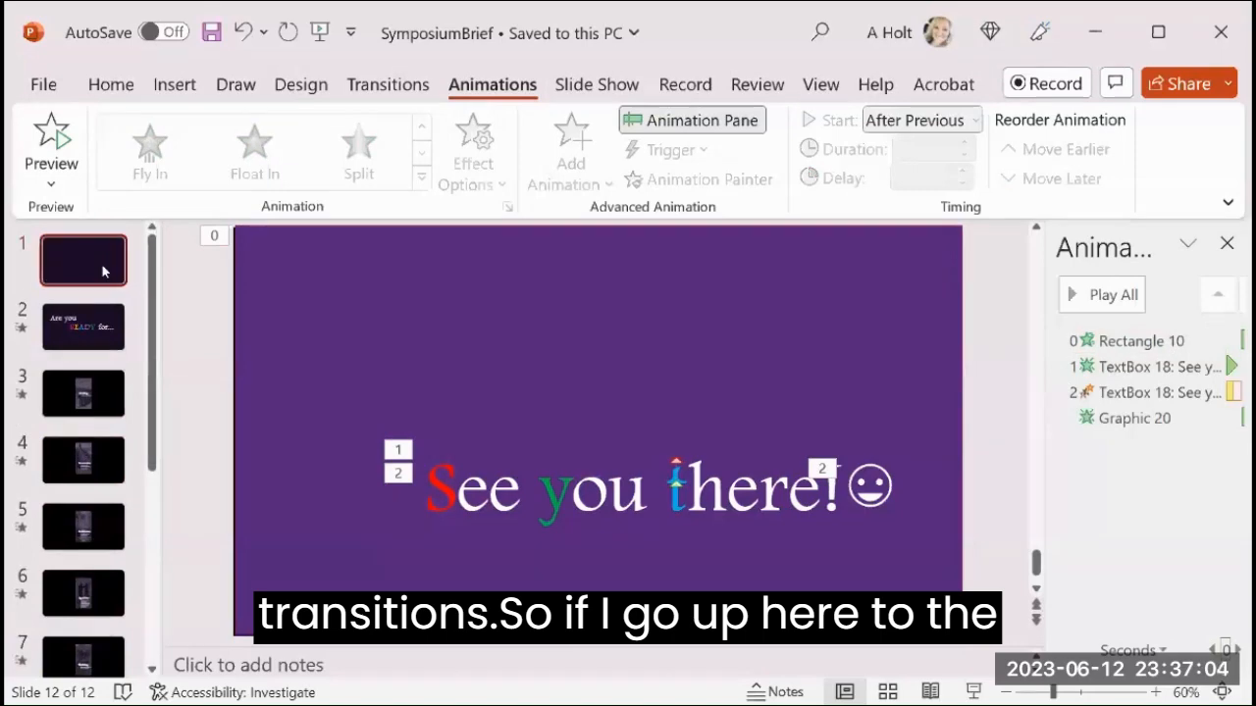
click(104, 272)
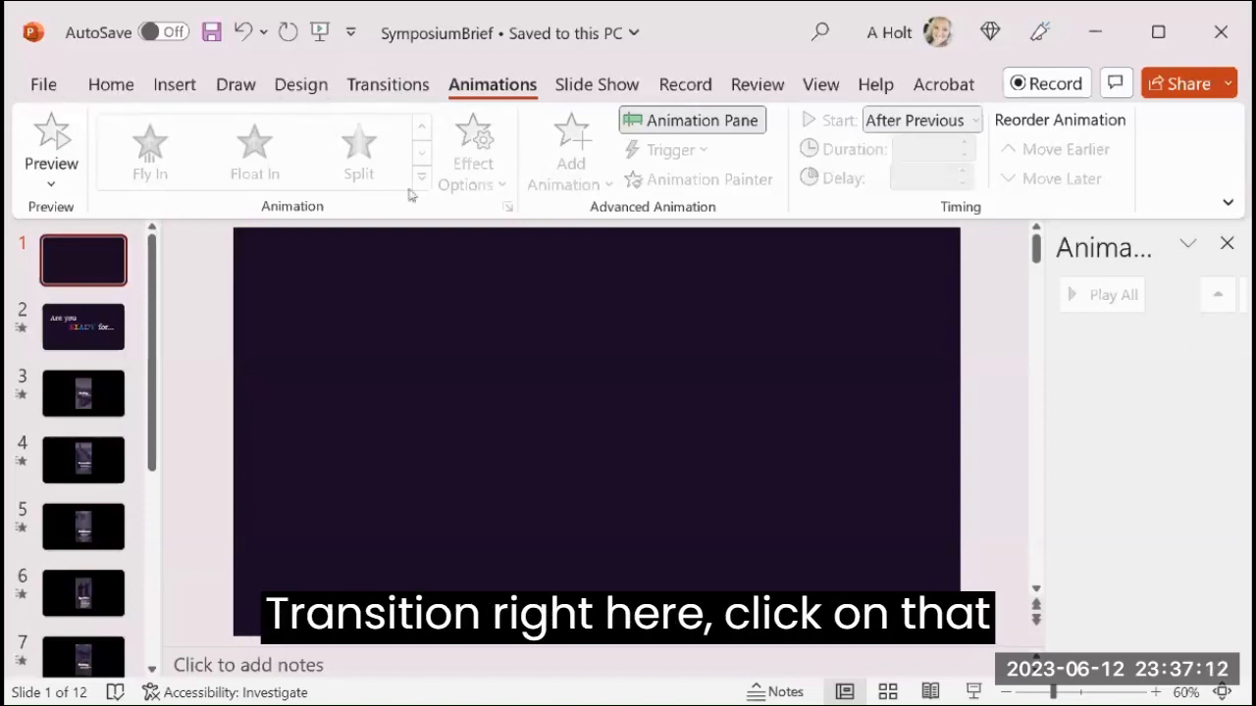
click(390, 86)
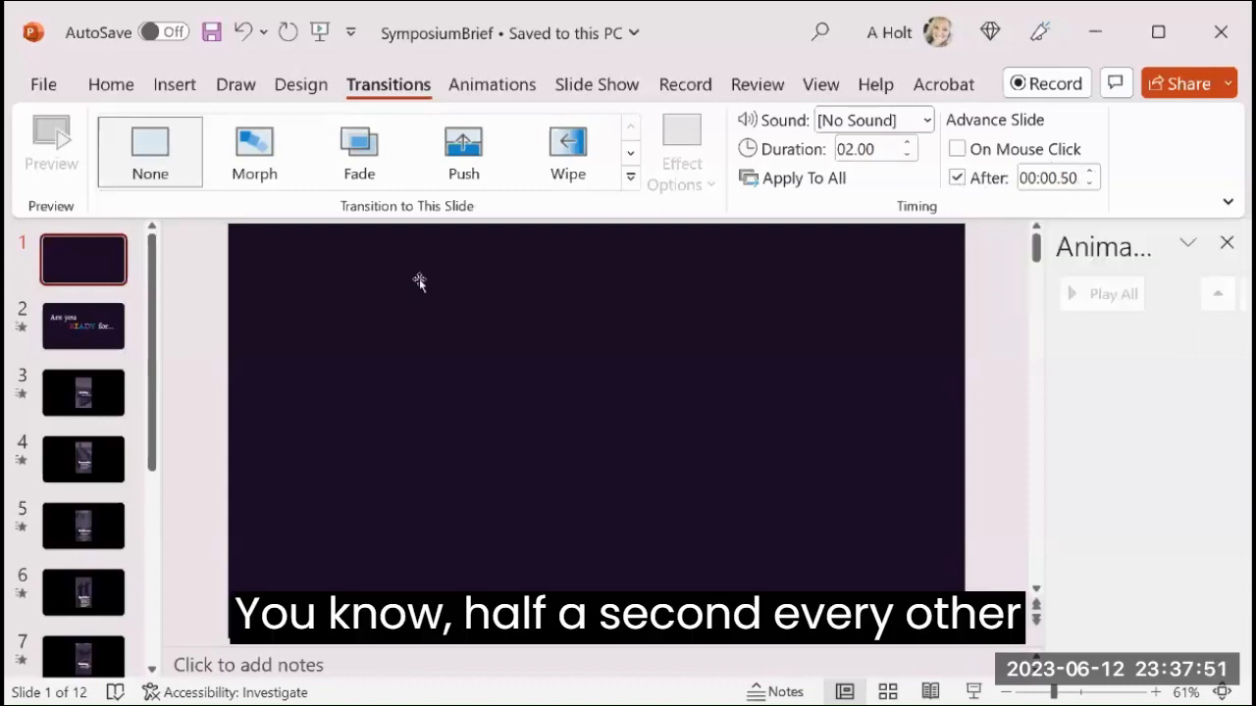
Go through slides 2 to 8 and check the automatic advance time set for each one.
click(71, 345)
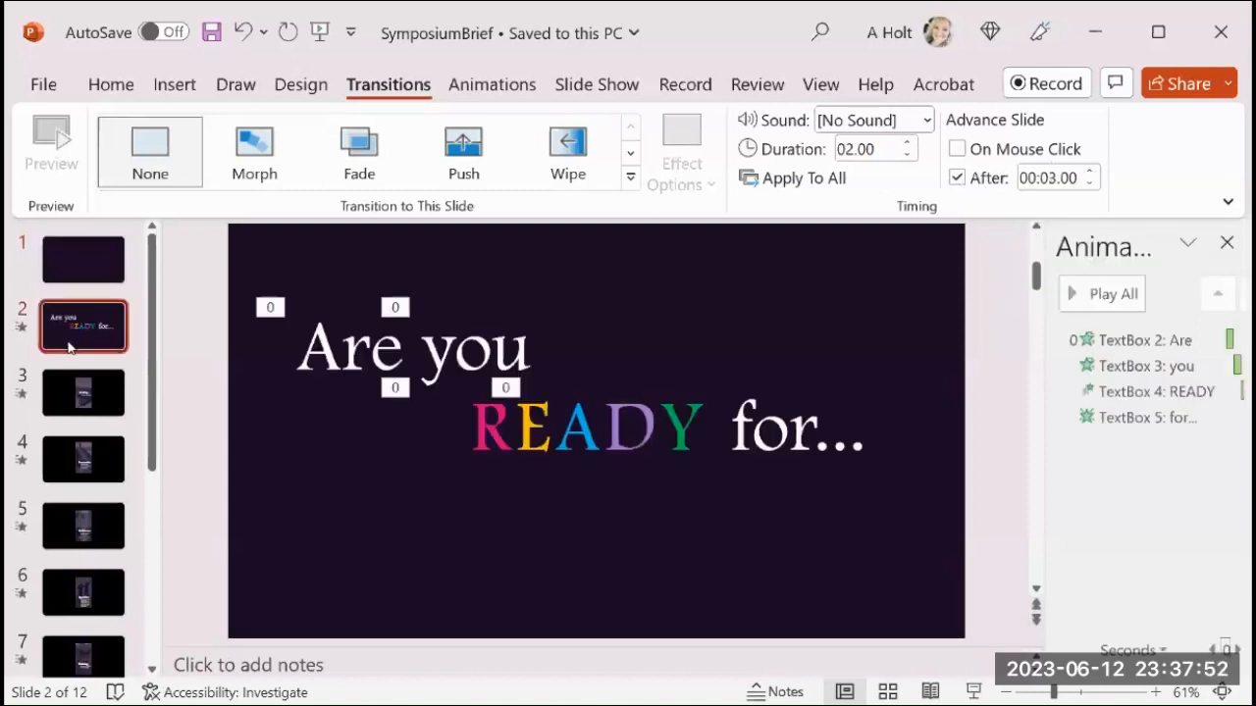
click(65, 397)
click(70, 461)
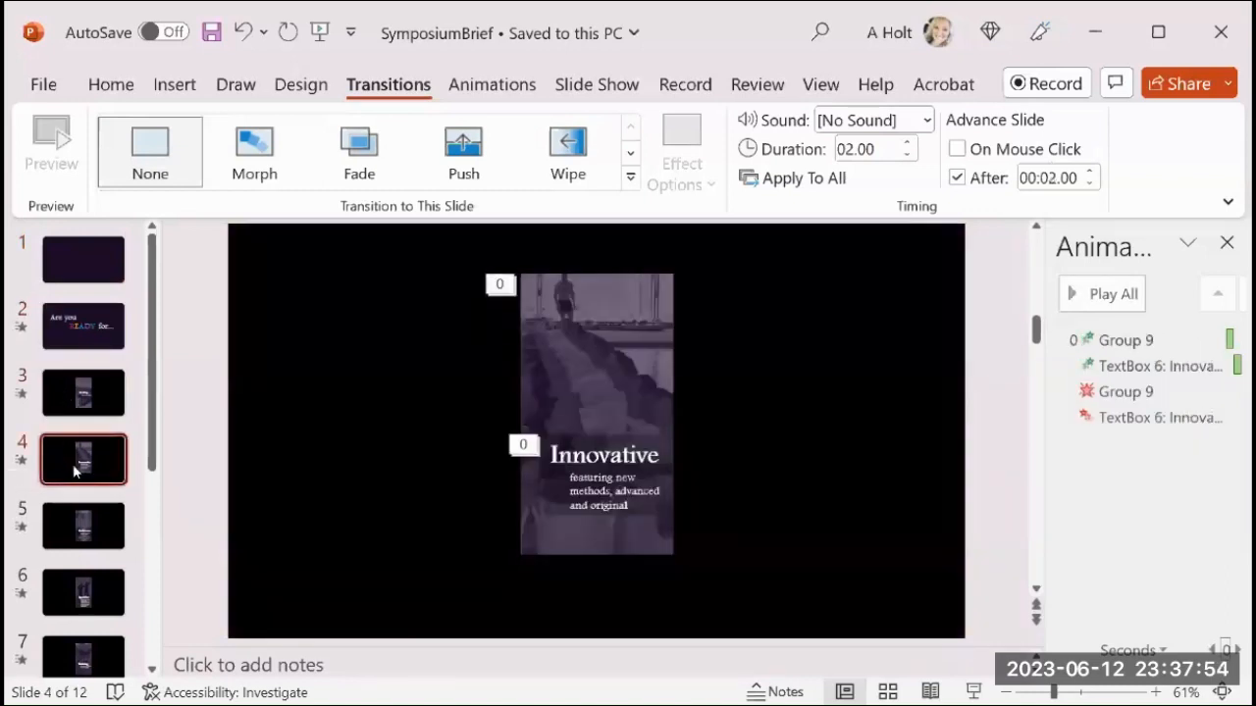
click(71, 587)
click(86, 542)
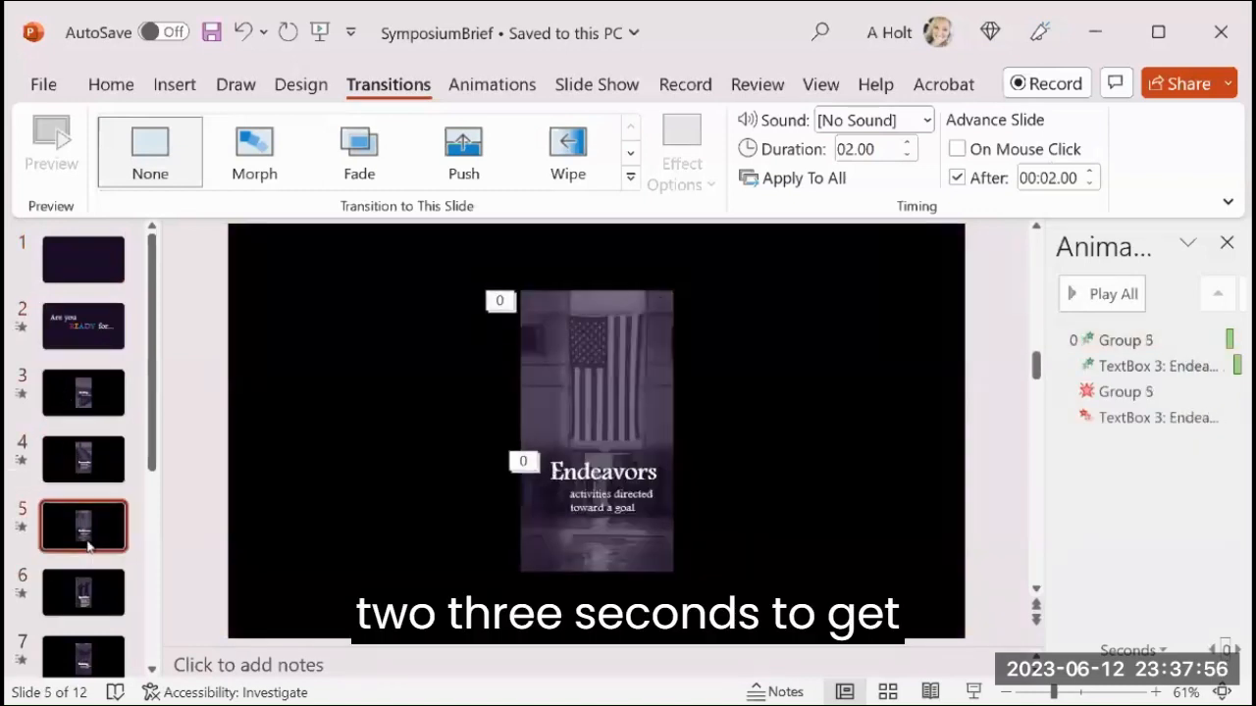
click(71, 616)
click(82, 651)
scroll(84, 628, down, 2)
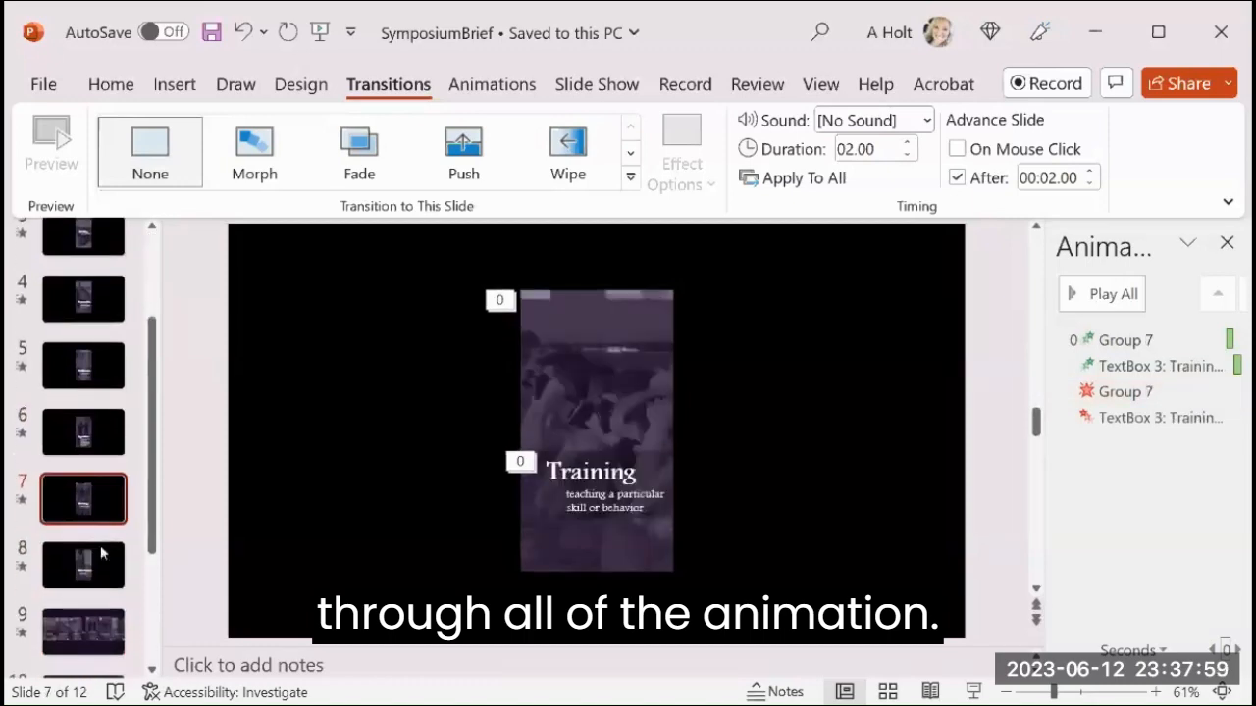
click(106, 579)
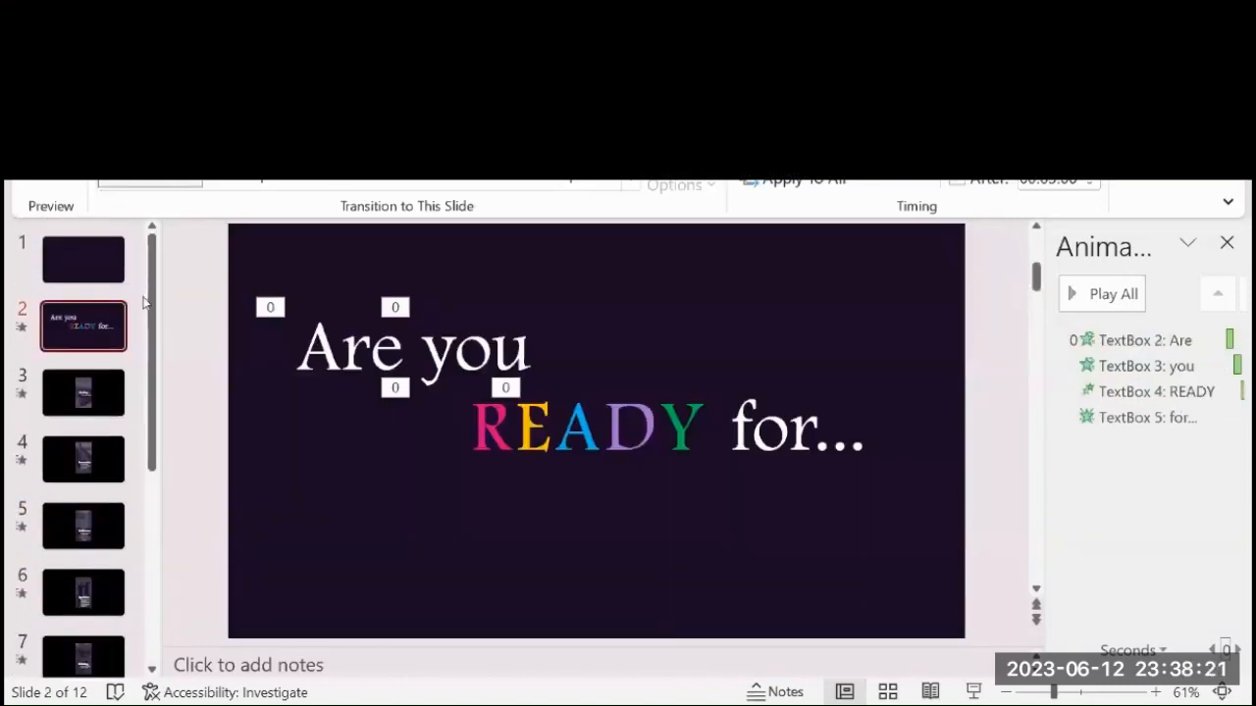
Review the transition timings and animation lists on slides 1 to 6 once more.
click(113, 269)
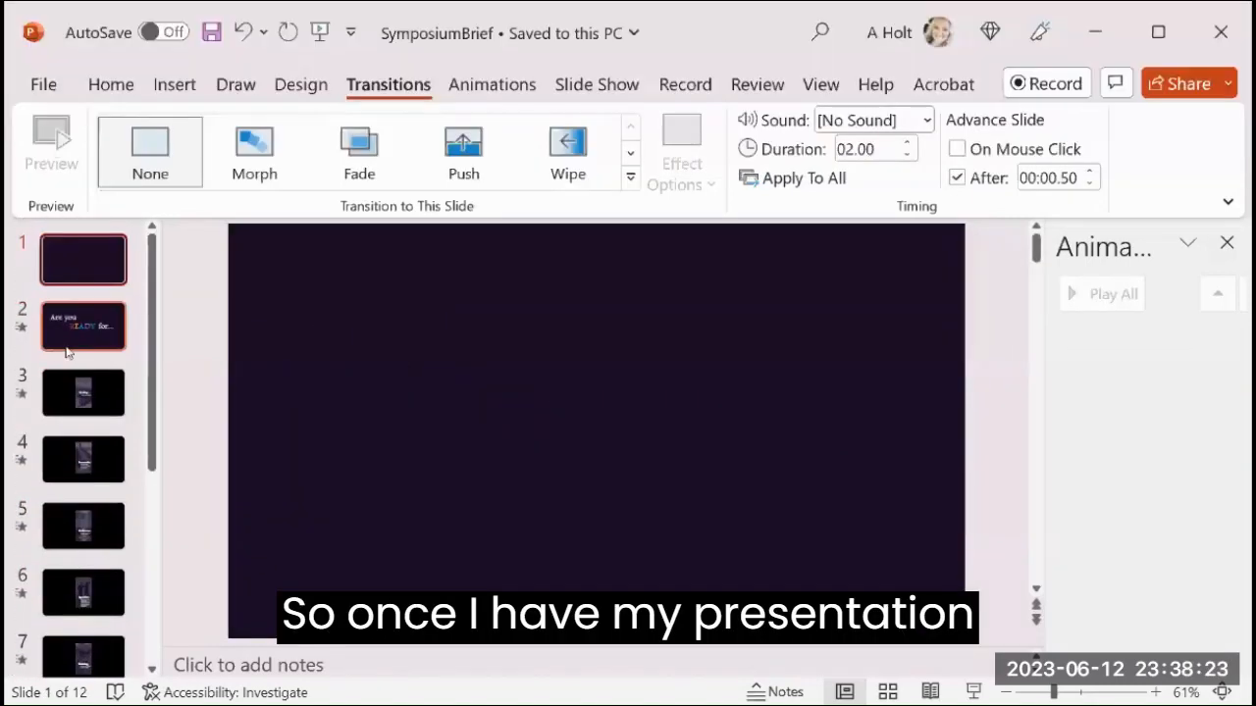
click(71, 326)
click(69, 393)
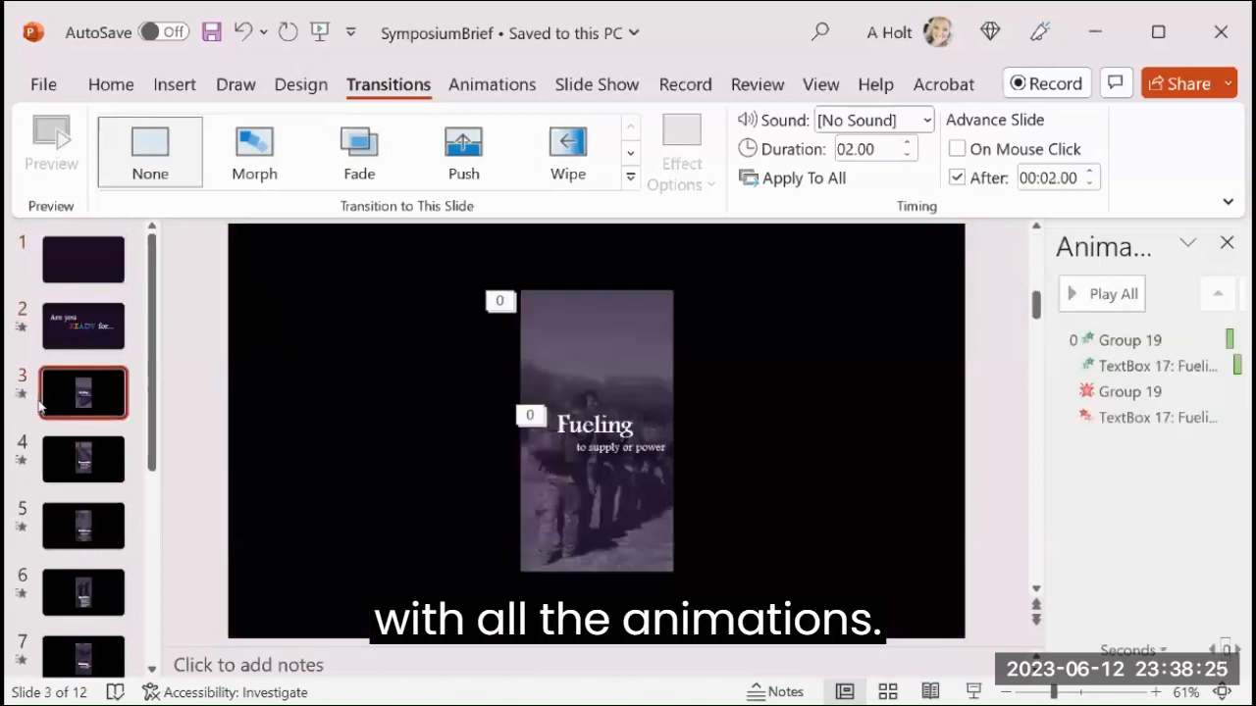
click(54, 465)
click(69, 387)
click(75, 326)
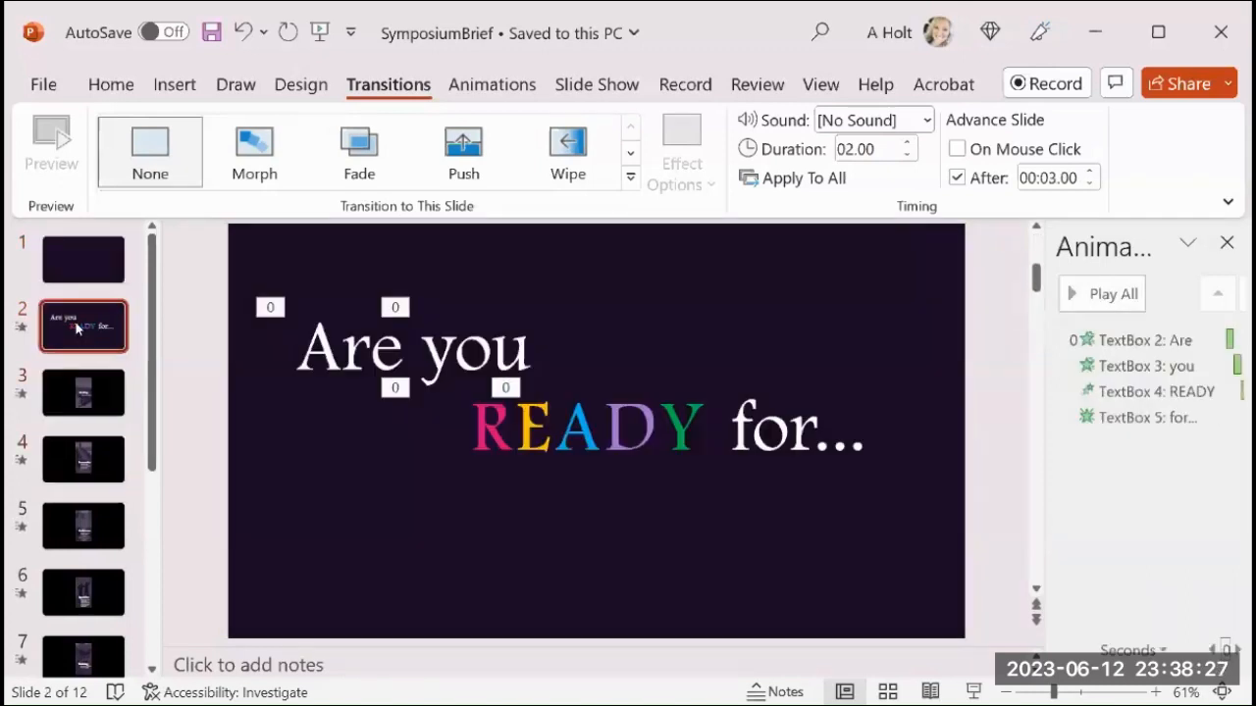
click(79, 468)
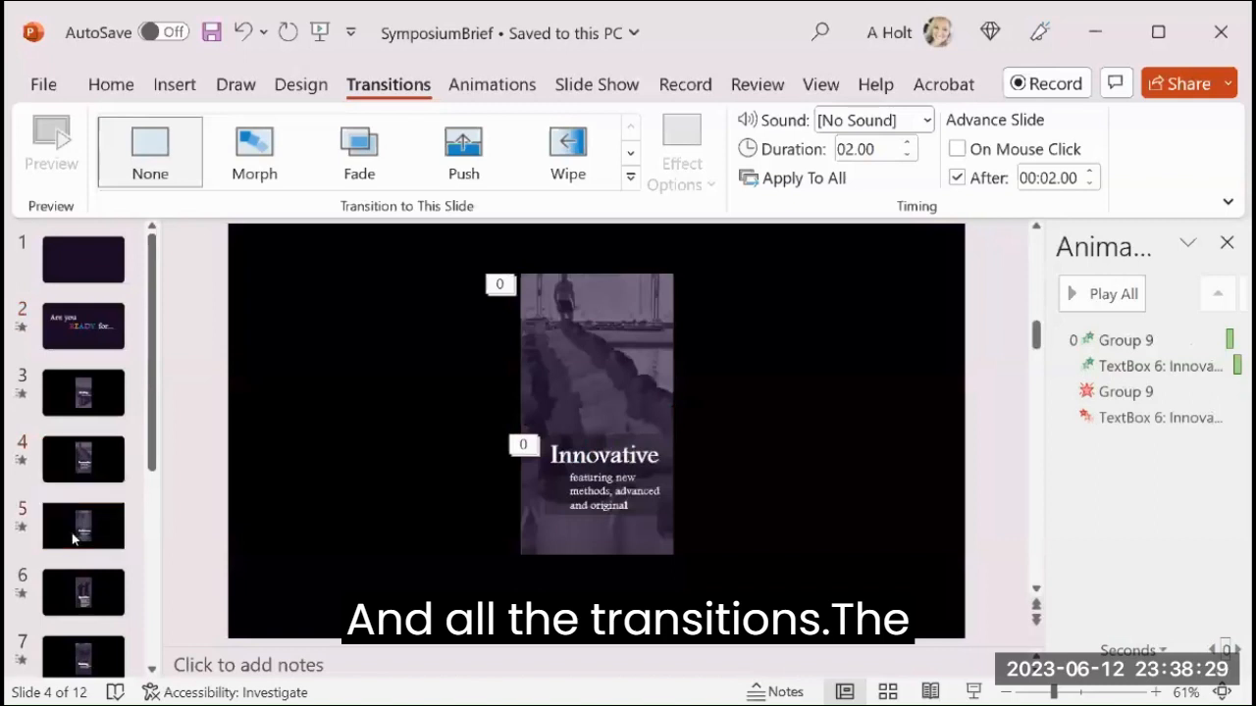
click(87, 591)
Run the slide show from slide 1 and watch it through to the closing slide.
click(80, 260)
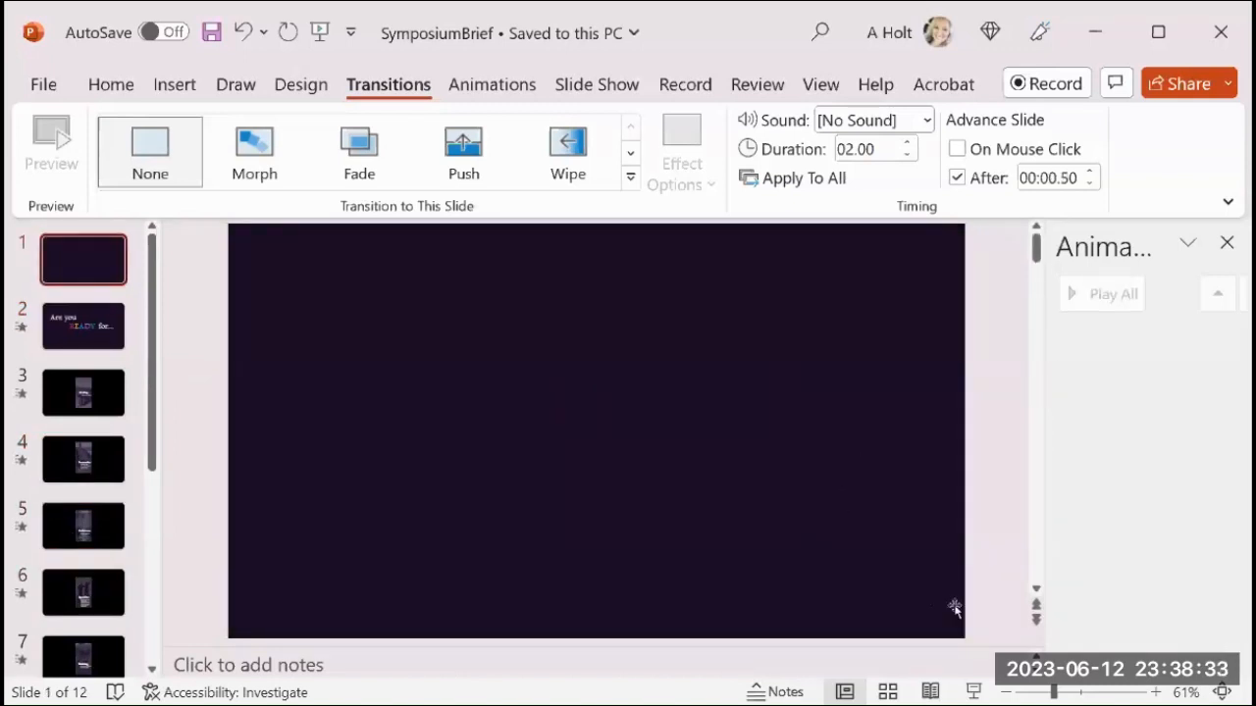
click(973, 691)
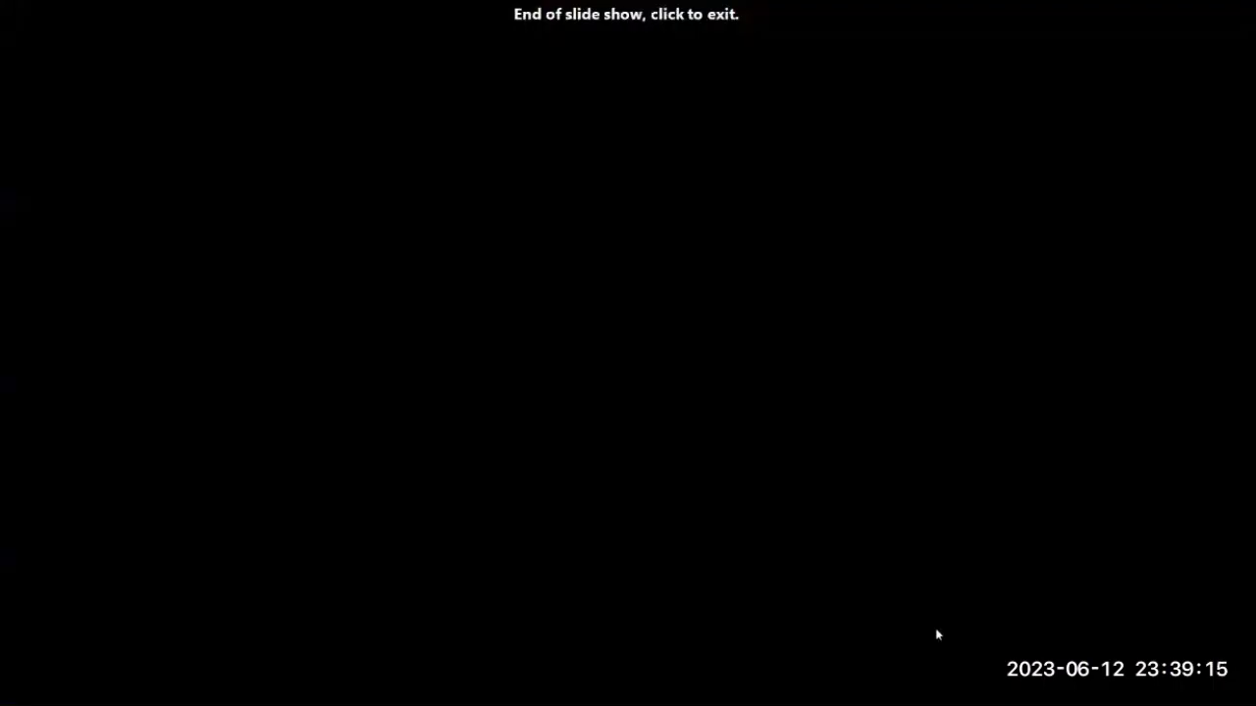
click(935, 628)
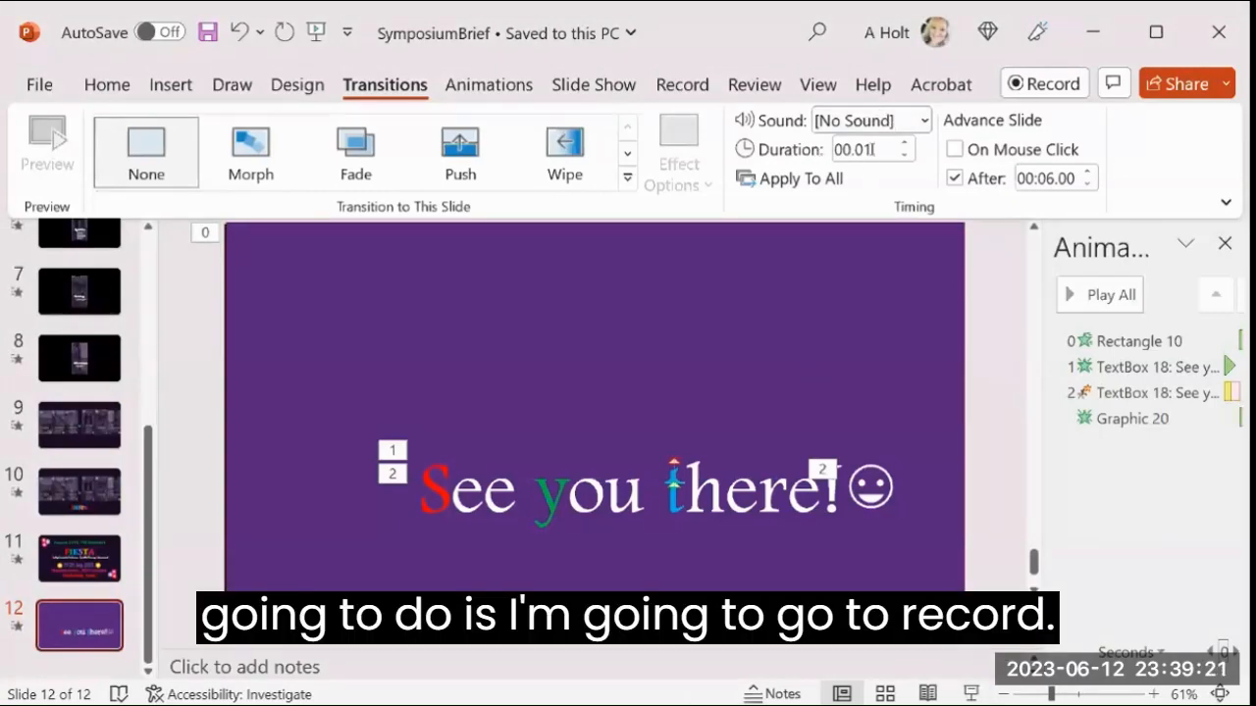
Bring up the recording and export commands for turning the presentation into a video.
click(684, 86)
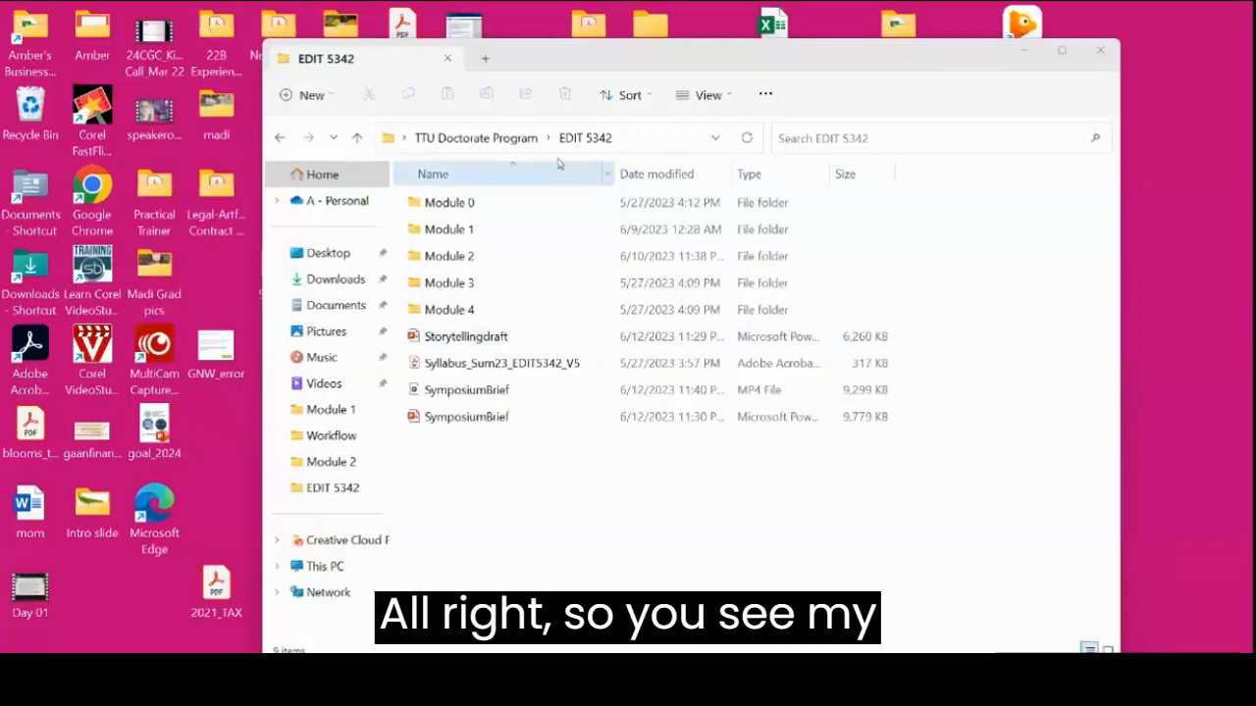
Play the exported SymposiumBrief MP4 from the EDIT 5342 folder in Media Player and maximize the player.
click(453, 393)
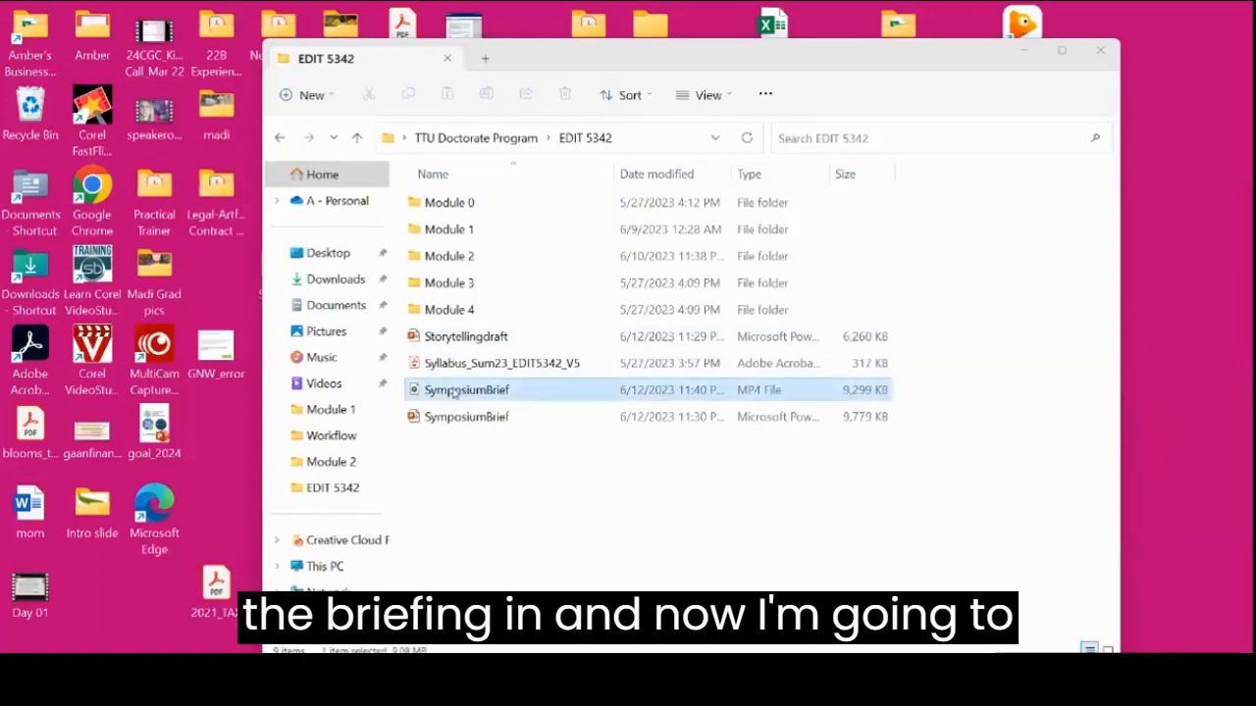
double_click(453, 390)
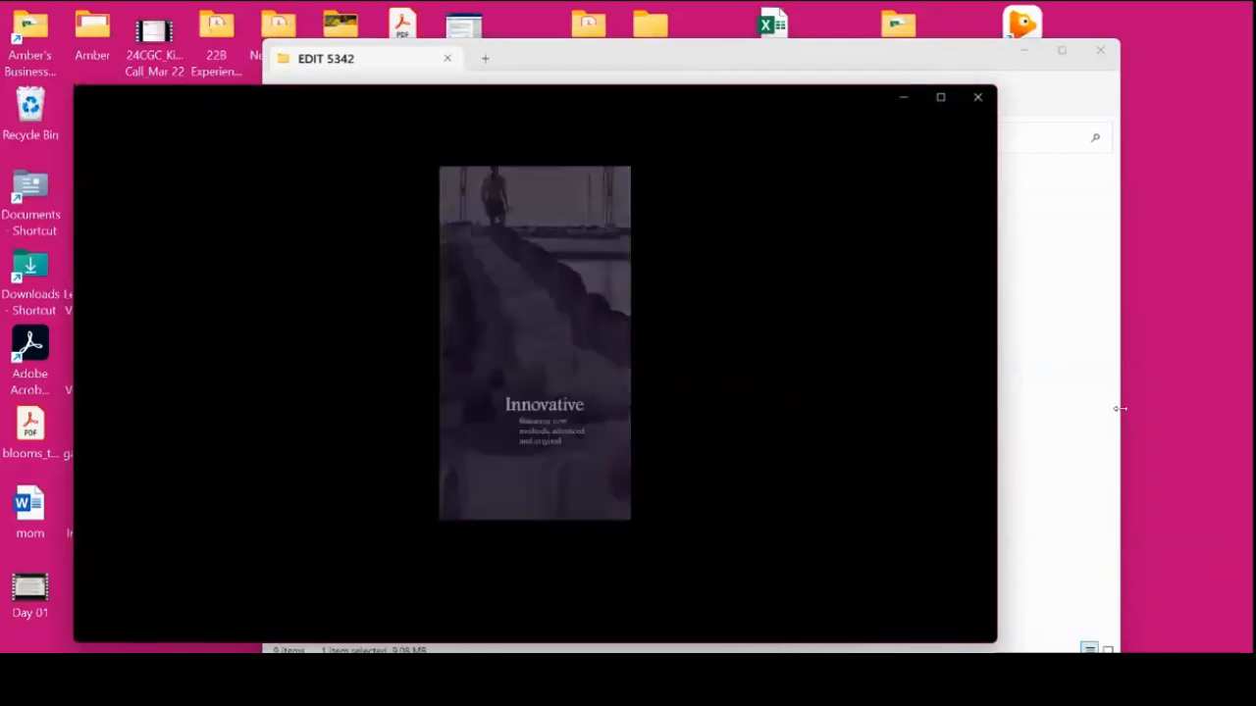
click(940, 99)
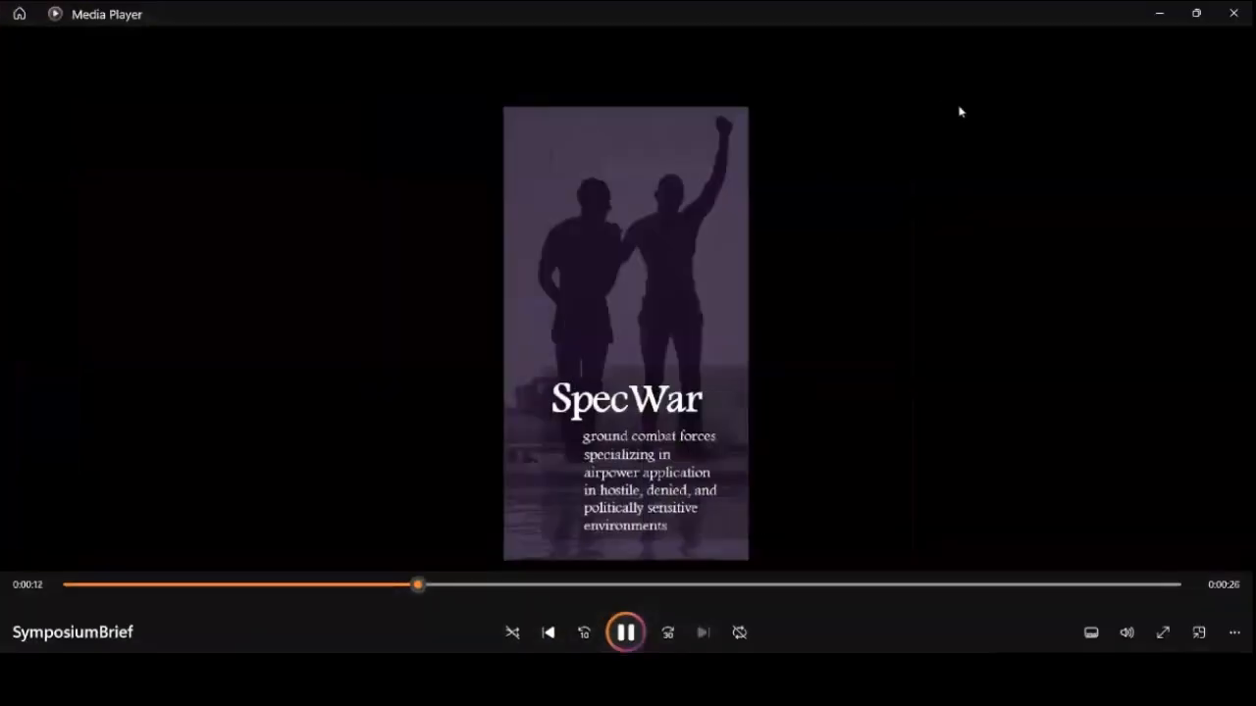